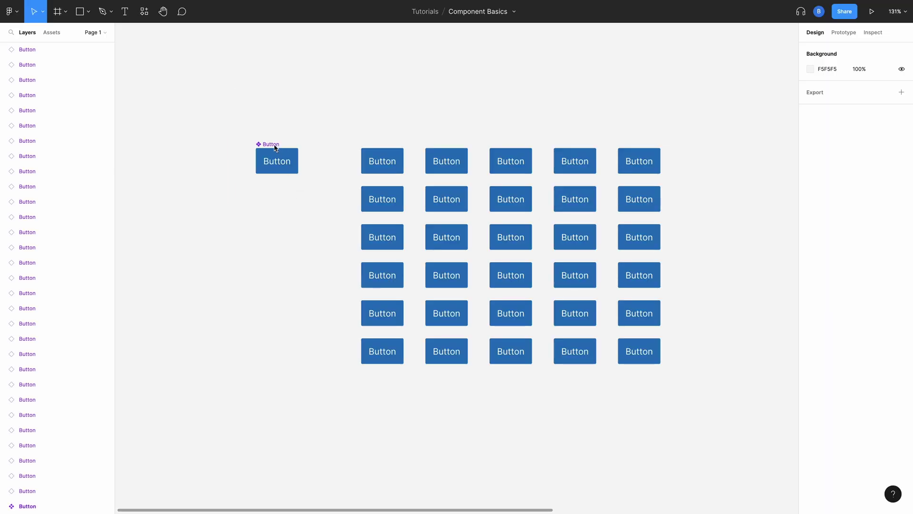
# Change the master Button's fill to the Secondary/Sizzling Red/Base colour style.
pyautogui.click(274, 145)
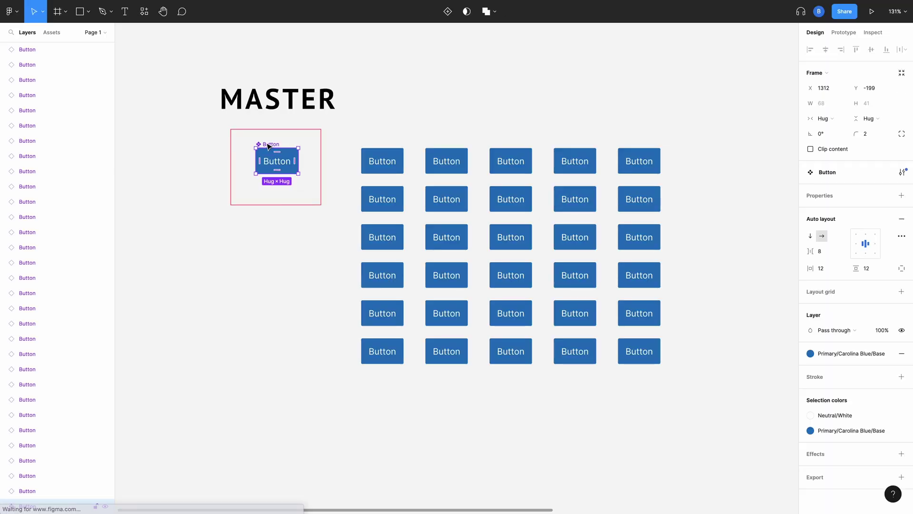
pyautogui.click(840, 353)
pyautogui.scroll(-5, 843, 441)
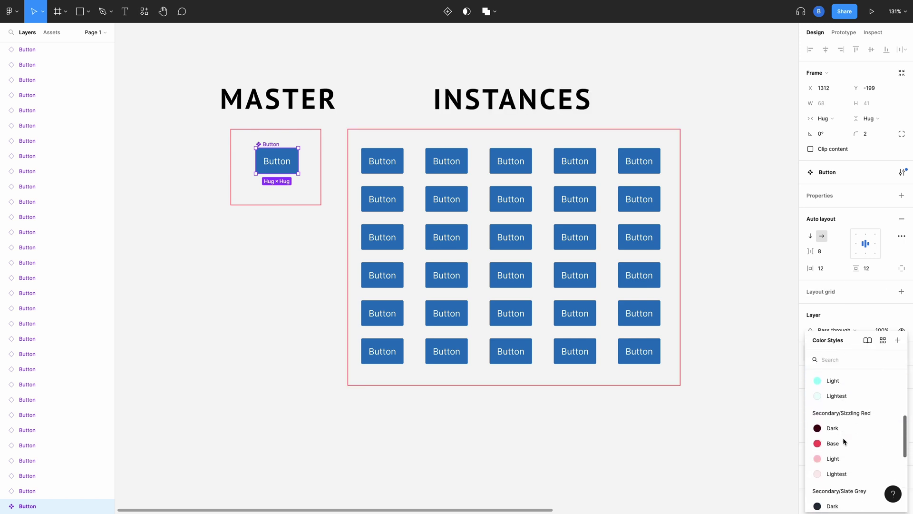
pyautogui.press('Escape')
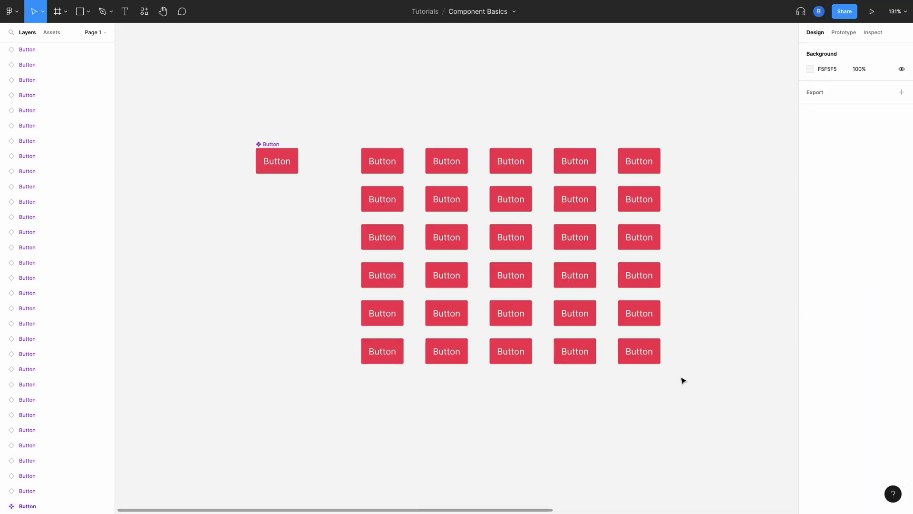
# Give the bottom-right Button instance the Light Sea Green/Base fill.
pyautogui.click(643, 354)
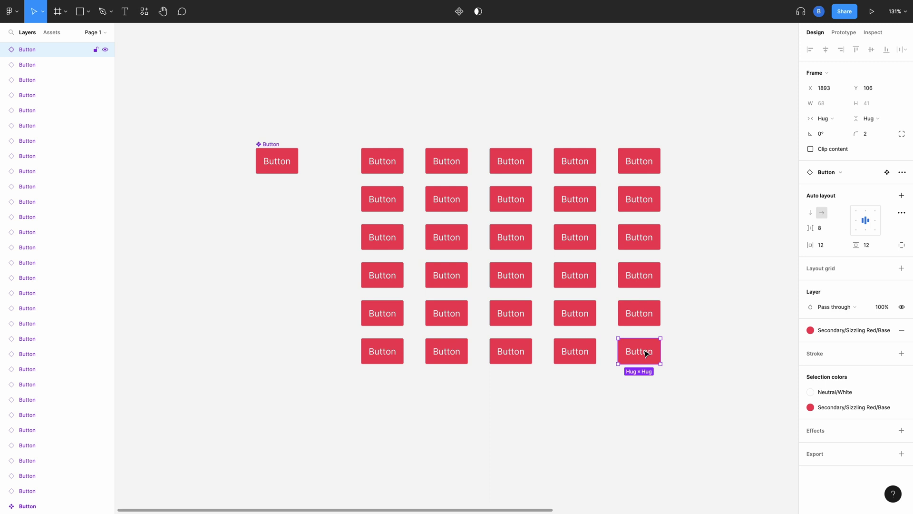
pyautogui.click(842, 332)
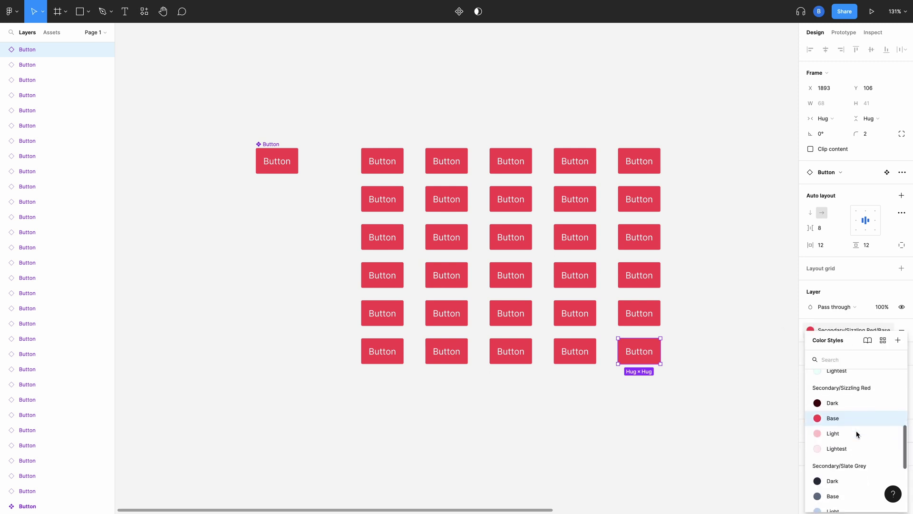
pyautogui.scroll(3, 856, 430)
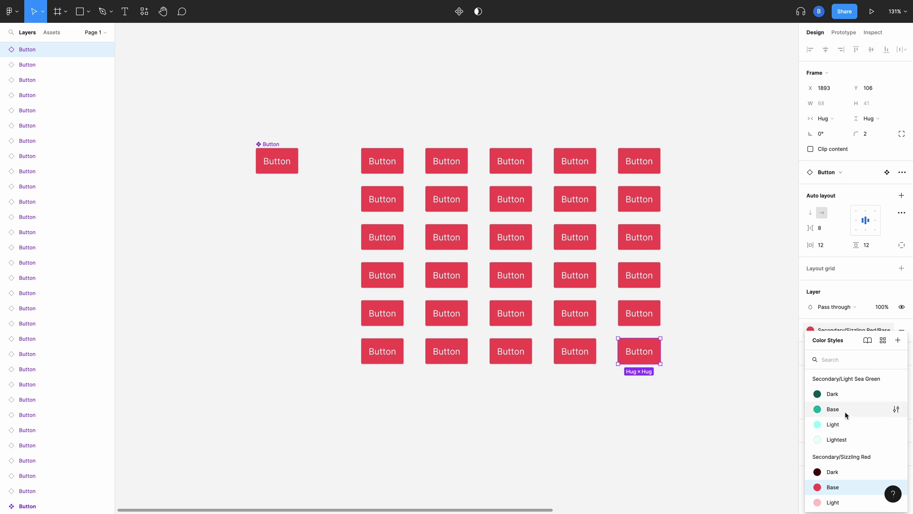
pyautogui.click(845, 411)
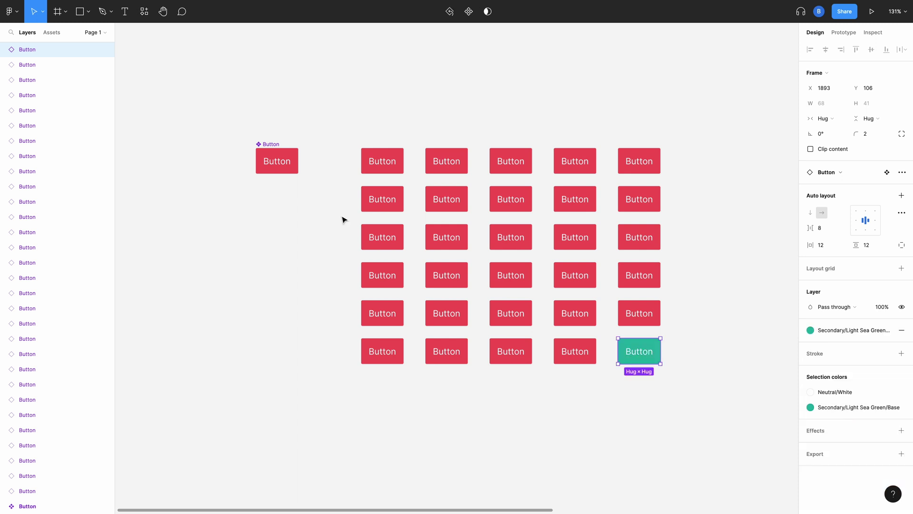
# Apply the Overline text style to the master Button's label.
pyautogui.click(284, 164)
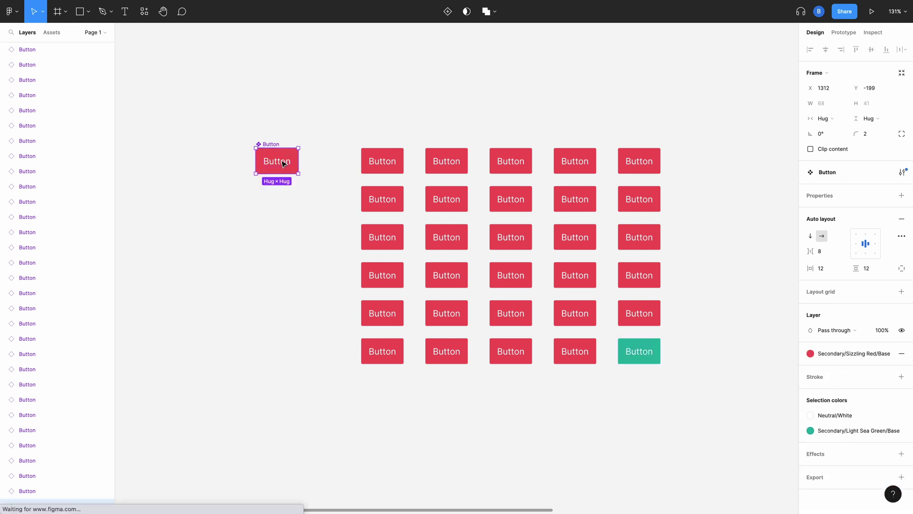
pyautogui.click(284, 164)
pyautogui.click(839, 222)
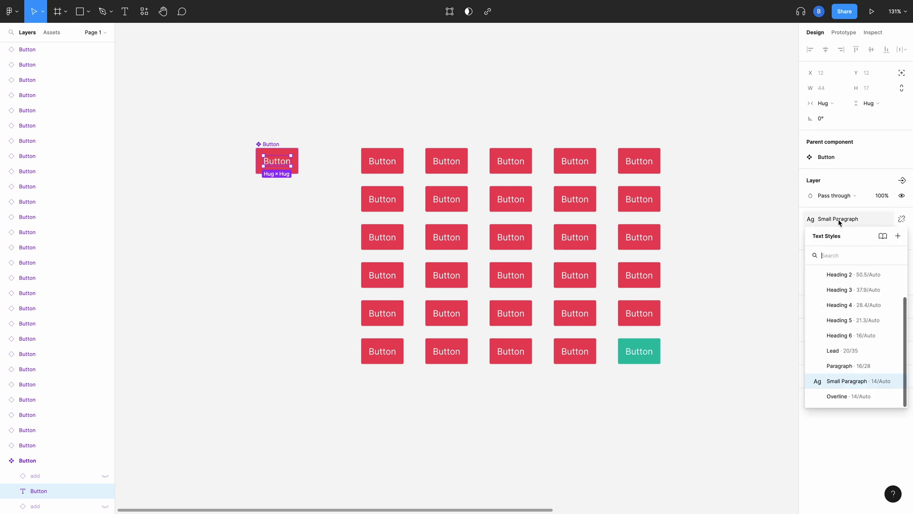
pyautogui.press('Escape')
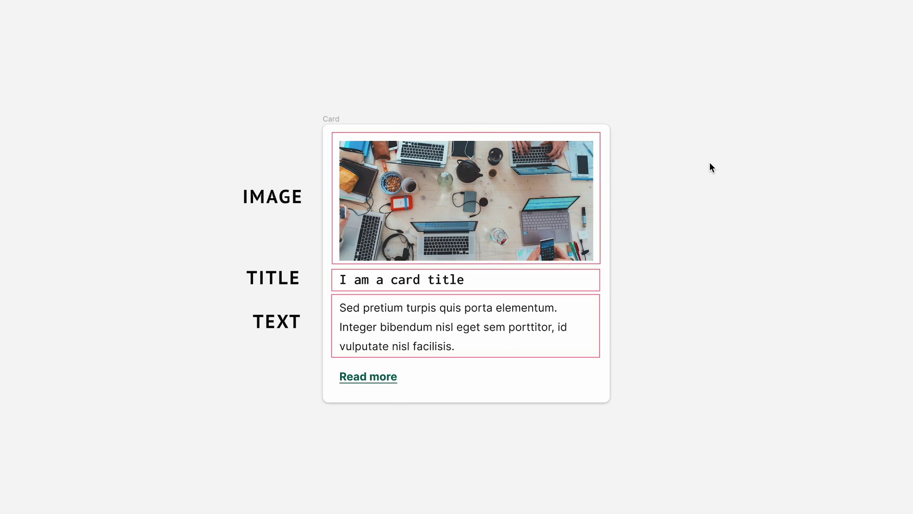
# Draw a grey placeholder rectangle for the card image.
pyautogui.press('r')
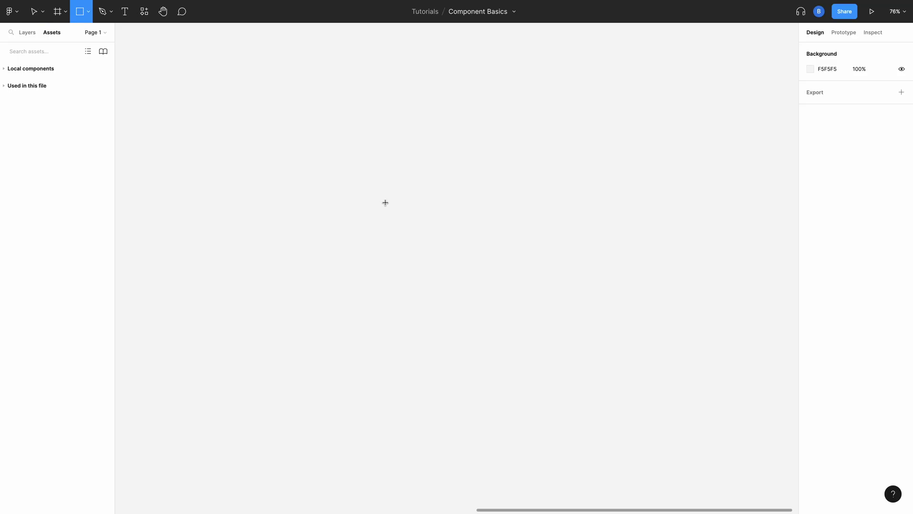
pyautogui.moveTo(378, 199); pyautogui.dragTo(490, 244)
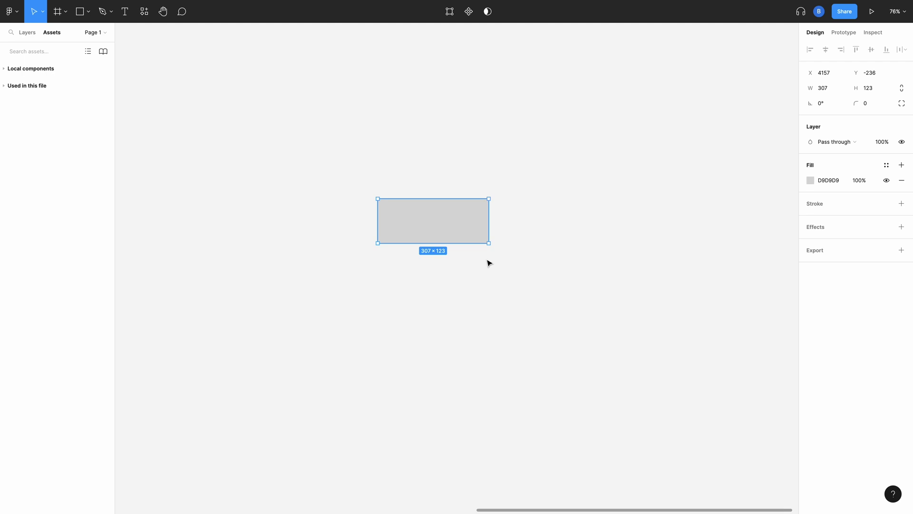
pyautogui.click(486, 263)
# Add the title text 'Title here please' below the rectangle and select it.
pyautogui.press('t')
pyautogui.click(380, 254)
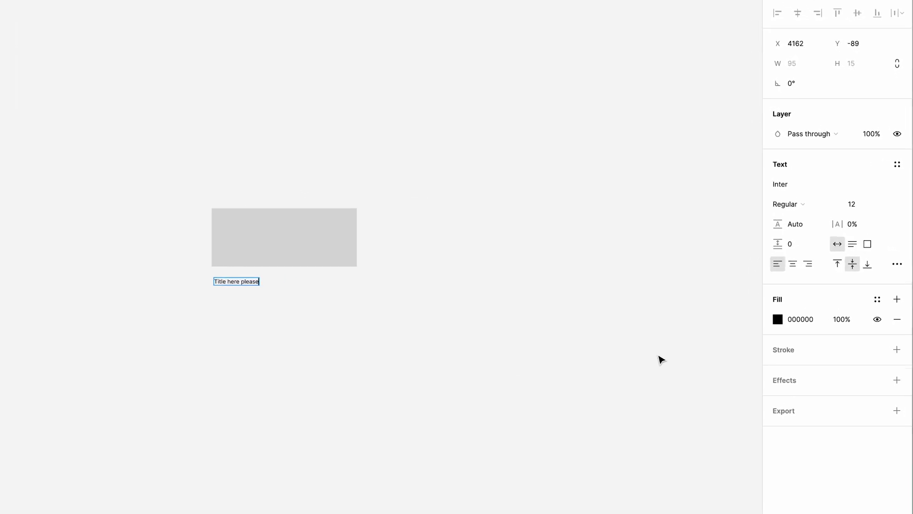
pyautogui.hotkey('ctrl', 'a')
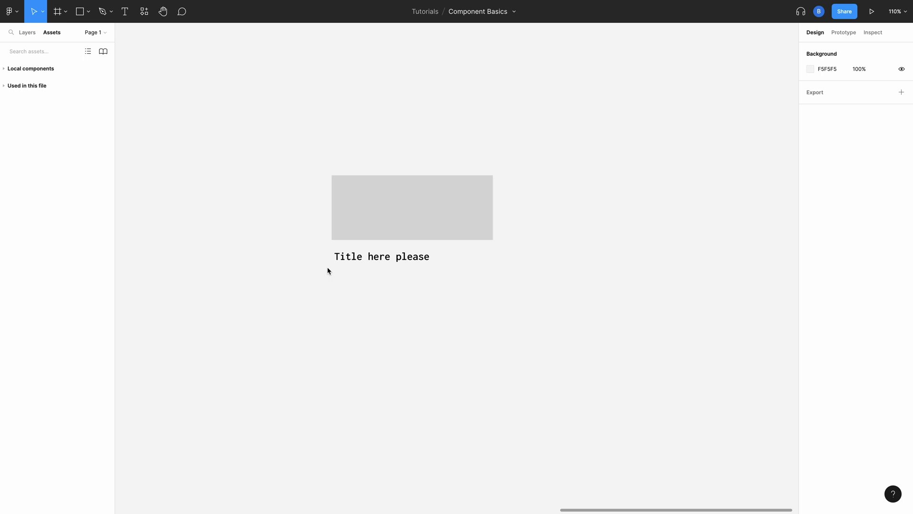
# Add a lorem ipsum body paragraph under the title in the Paragraph text style.
pyautogui.press('t')
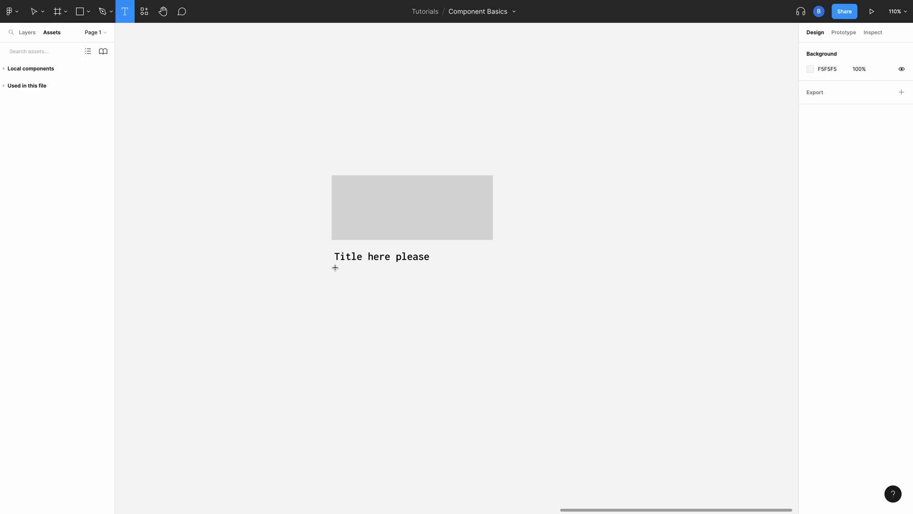
pyautogui.moveTo(336, 268); pyautogui.dragTo(490, 302)
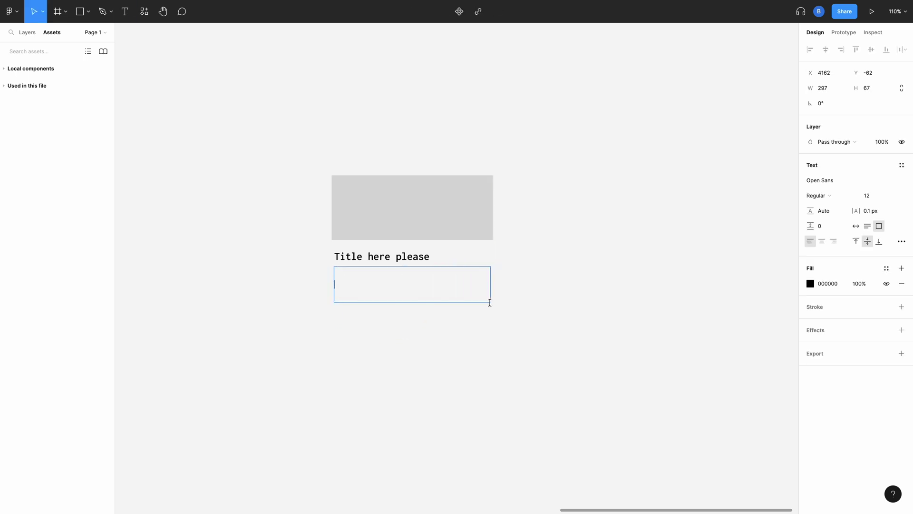
pyautogui.write('Sed pretium turpis quis porta elementum. Integer bibendum nisl eget sem porttitor, id vulputate nisl facilisis.')
pyautogui.press('Escape')
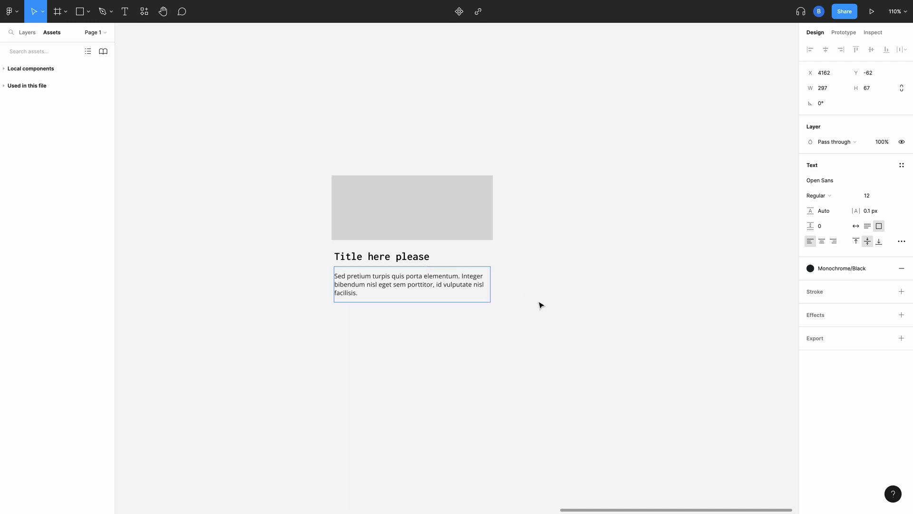
pyautogui.doubleClick(466, 283)
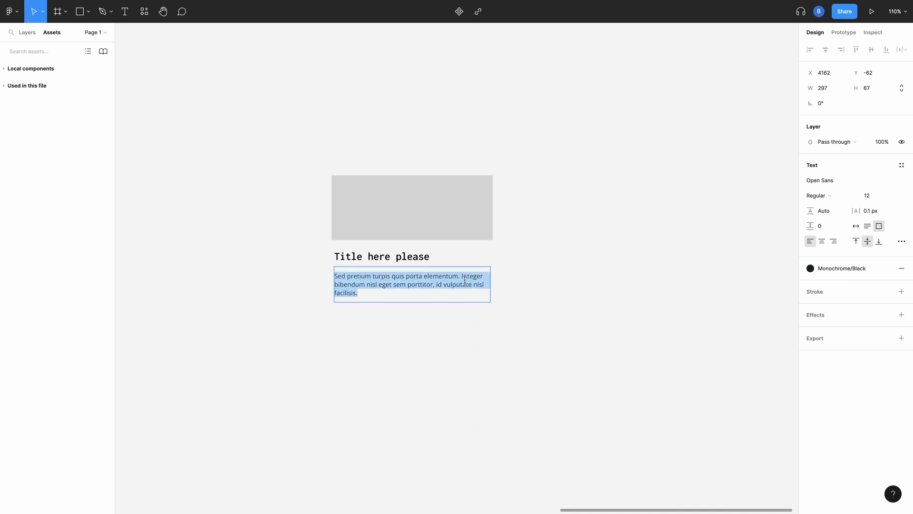
pyautogui.click(901, 165)
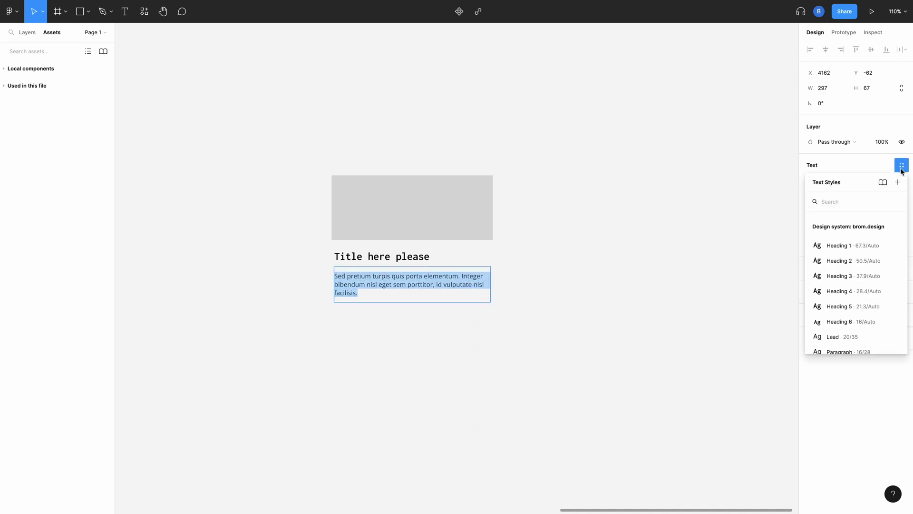
pyautogui.scroll(-2, 849, 297)
pyautogui.click(840, 315)
pyautogui.click(411, 365)
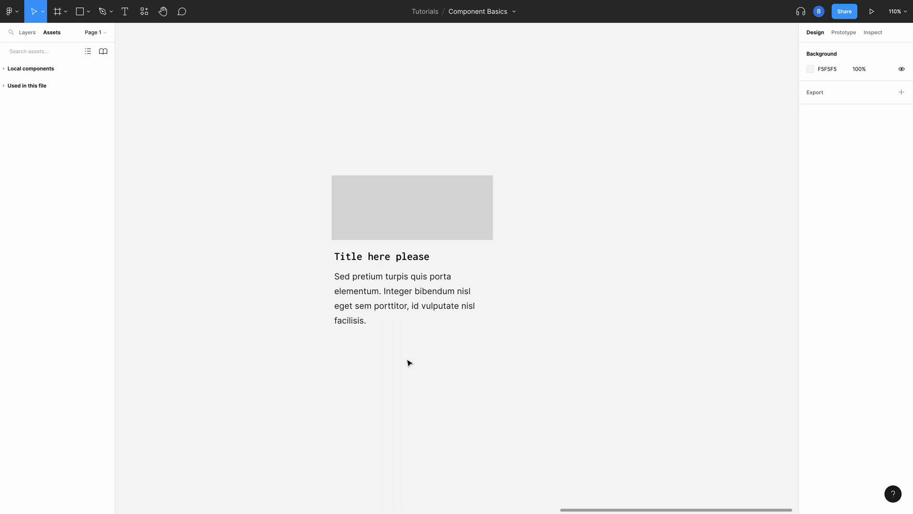
# Add a bold, underlined 'Click me I'm a link!' line below the paragraph.
pyautogui.press('t')
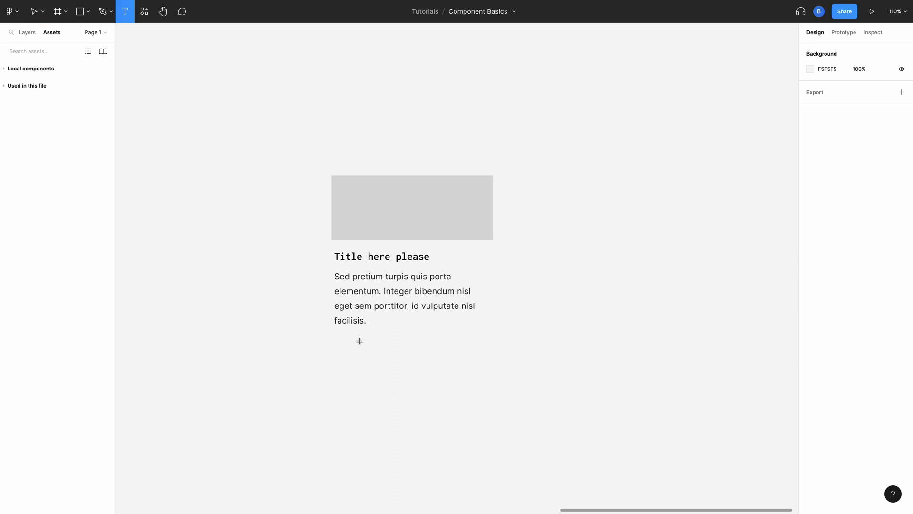
pyautogui.click(338, 341)
pyautogui.write('Cli')
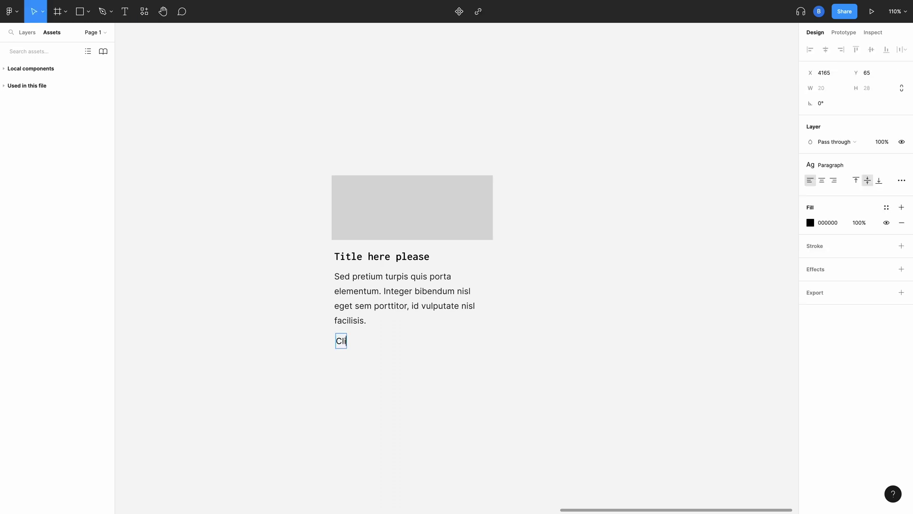
pyautogui.write("ck me I'm a link!")
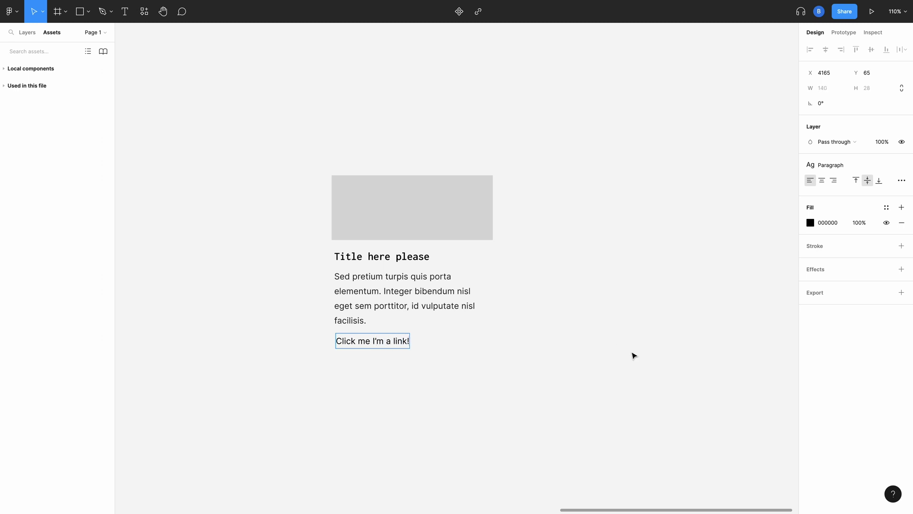
pyautogui.press('super+a')
pyautogui.press('super+b')
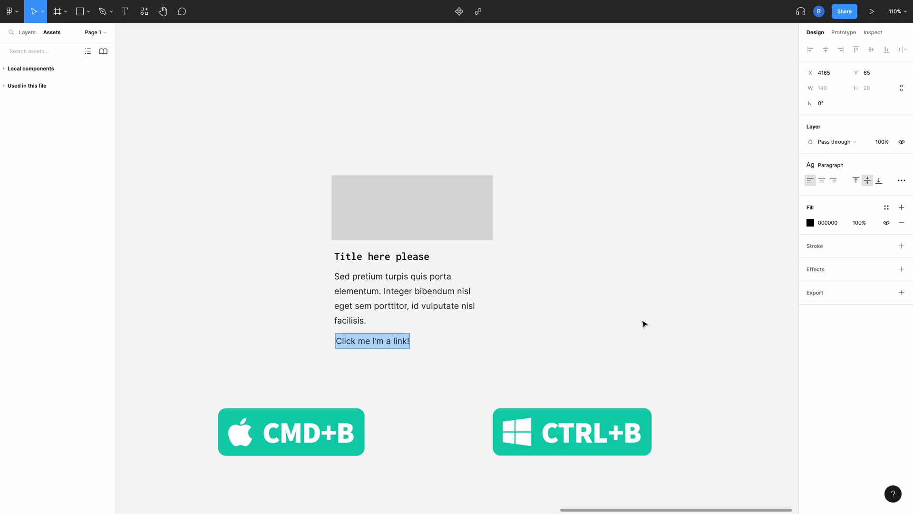
pyautogui.press('super+b')
pyautogui.press('super+a')
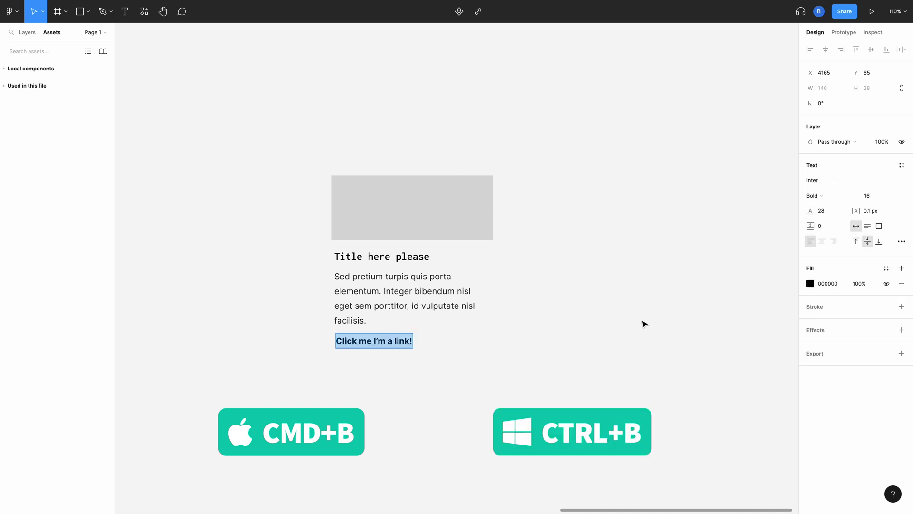
pyautogui.press('super+u')
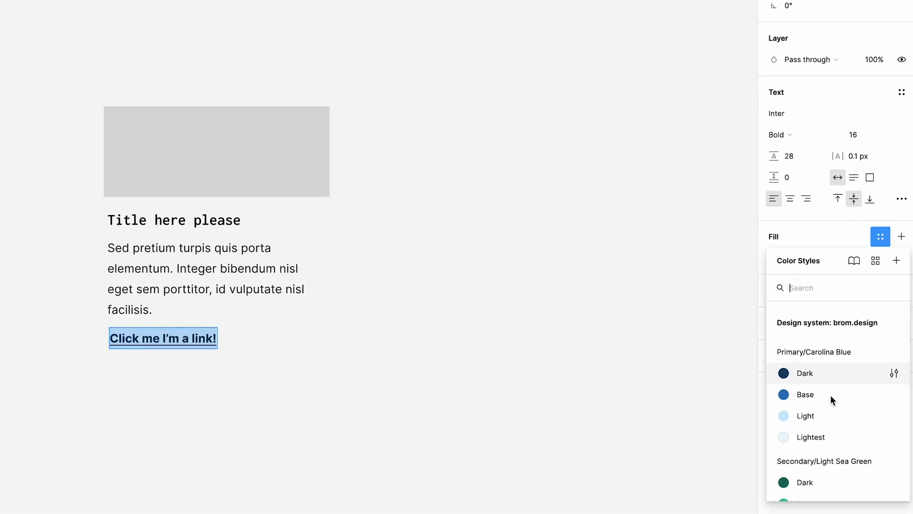
# Colour the link text with the Secondary/Light Sea Green style.
pyautogui.scroll(-2, 830, 400)
pyautogui.press('Escape')
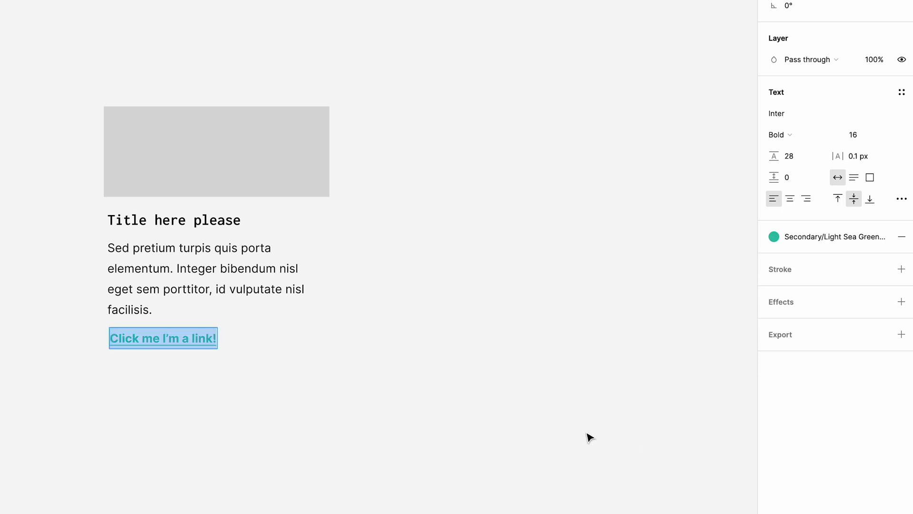
pyautogui.press('Escape')
pyautogui.click(539, 415)
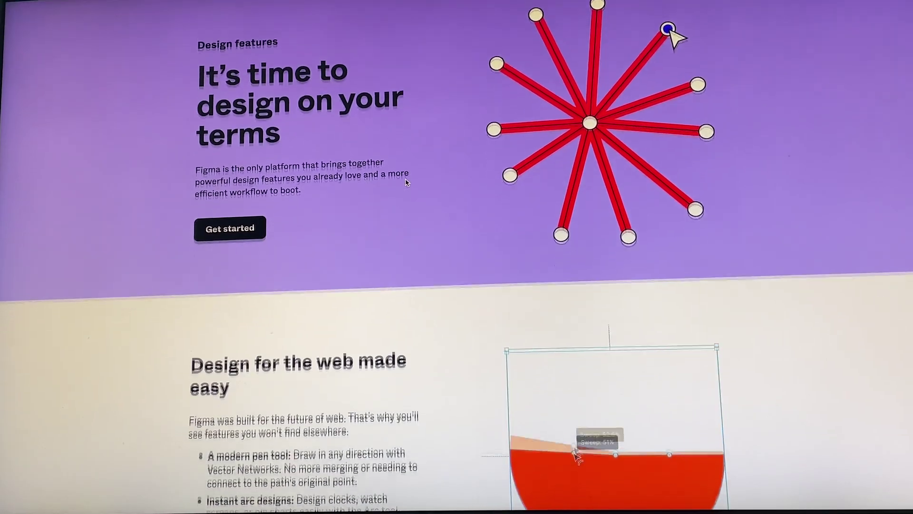
pyautogui.scroll(-7, 407, 183)
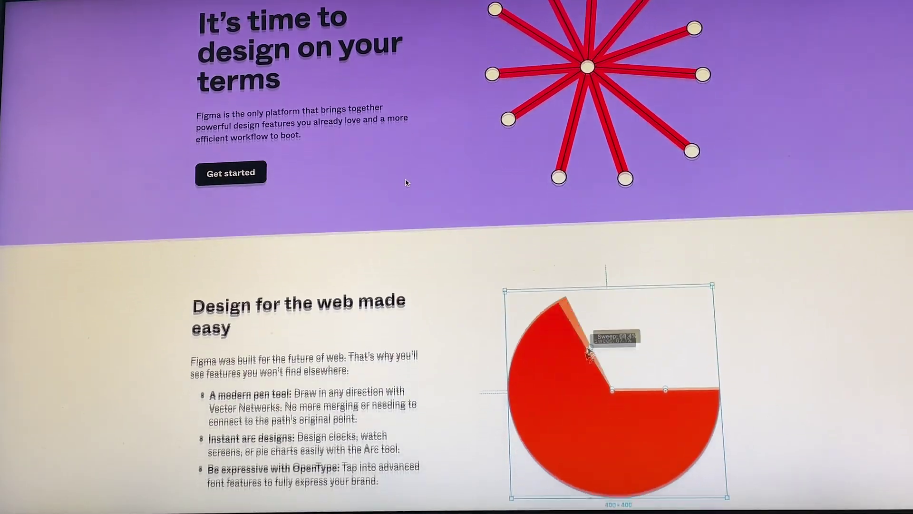
pyautogui.scroll(-5, 406, 183)
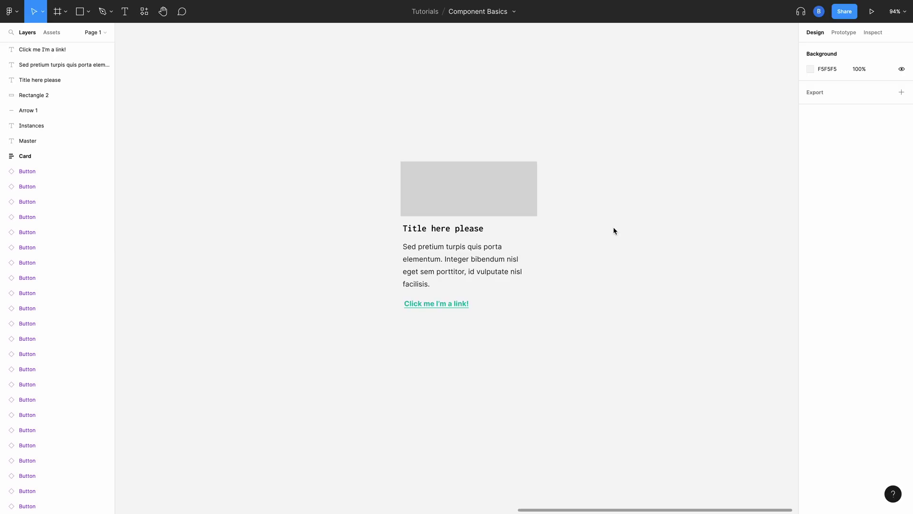
# Wrap the image placeholder and three text layers in a vertical auto layout frame.
pyautogui.moveTo(377, 146); pyautogui.dragTo(585, 345)
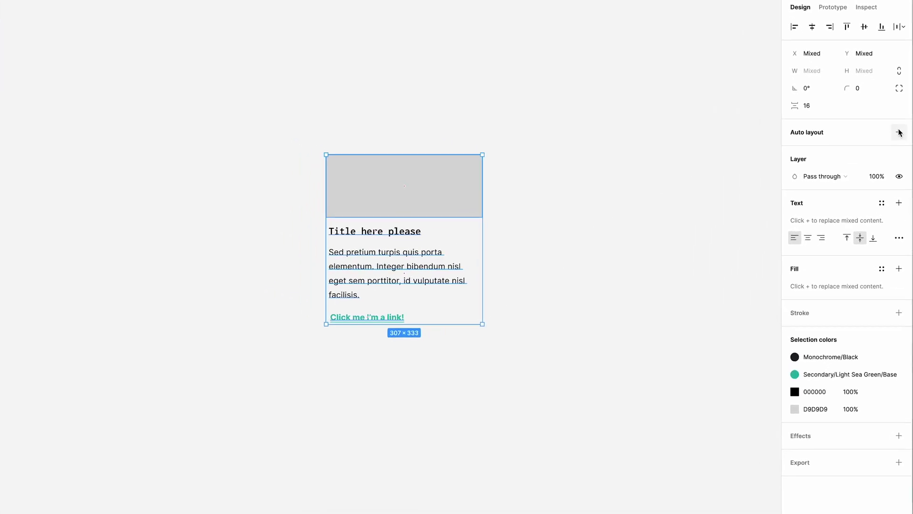
pyautogui.click(894, 115)
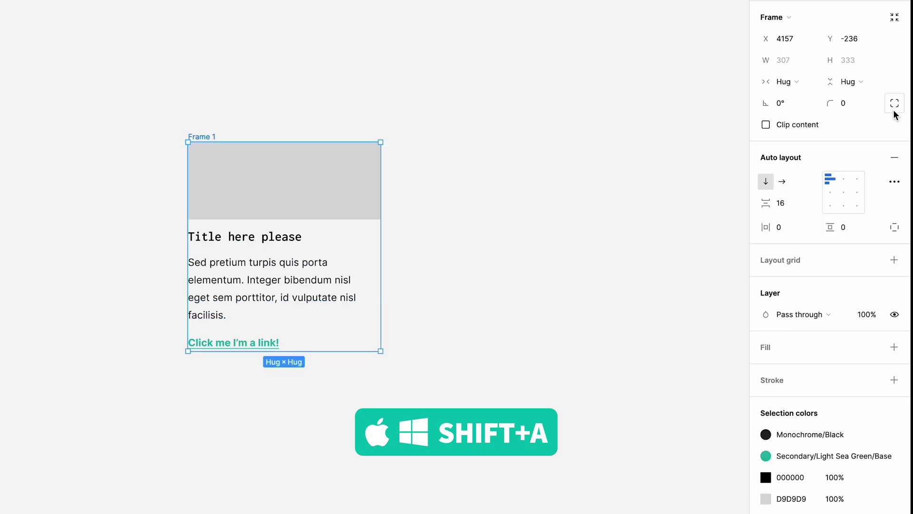
# Fill Frame 1 with the Monochrome/White colour style.
pyautogui.click(878, 263)
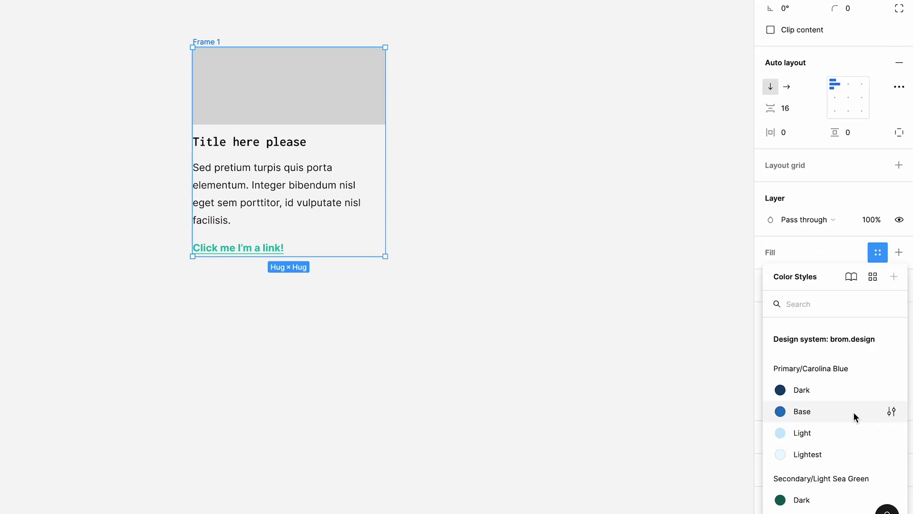
pyautogui.scroll(-8, 853, 423)
pyautogui.scroll(-1, 854, 413)
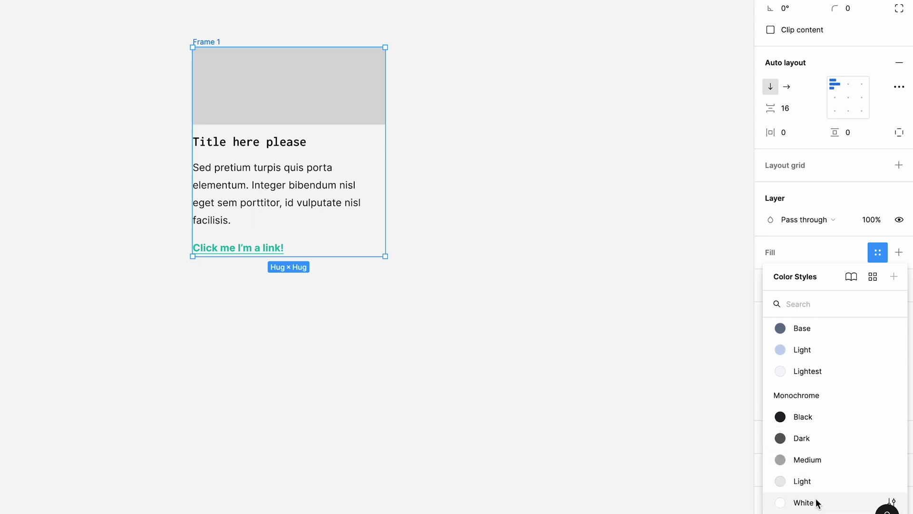
pyautogui.press('Escape')
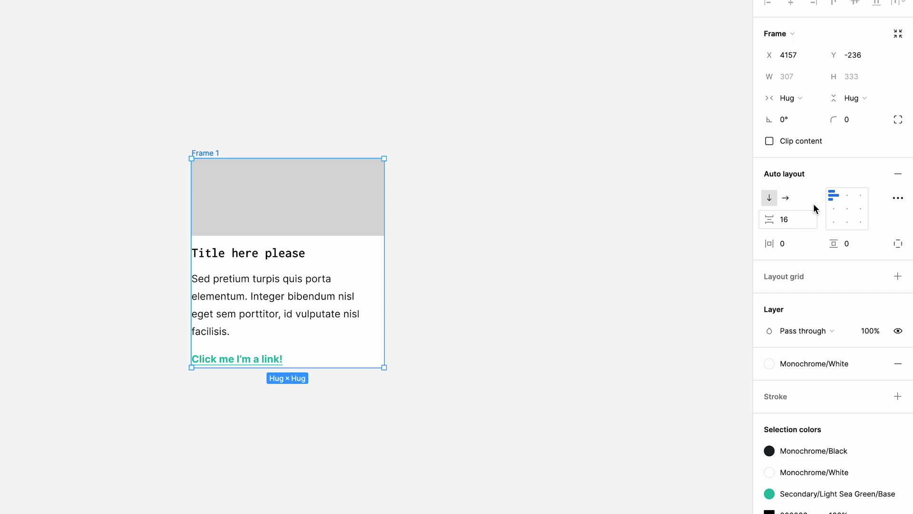
# Set Frame 1's corner radius to 8.
pyautogui.click(850, 119)
pyautogui.write('8')
pyautogui.press('Return')
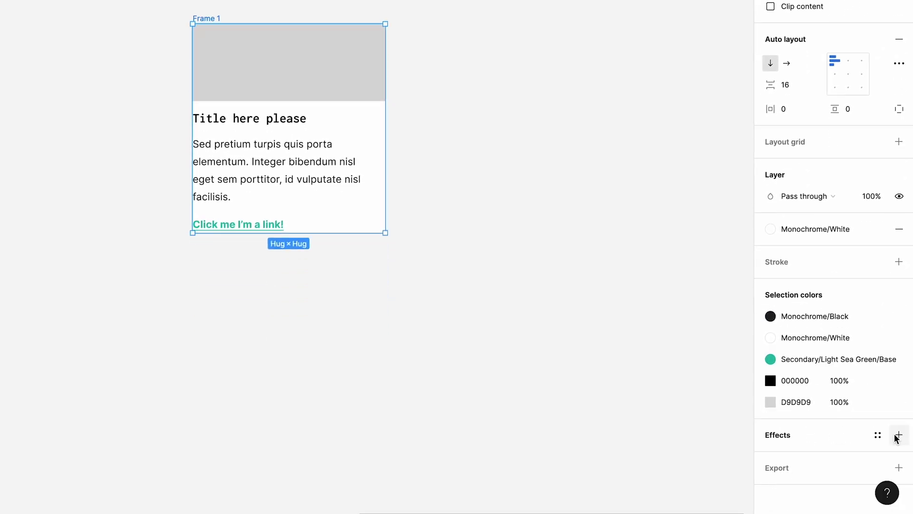
# Add a drop shadow to Frame 1 with Y offset 1, blur 4 and 25% black.
pyautogui.click(898, 436)
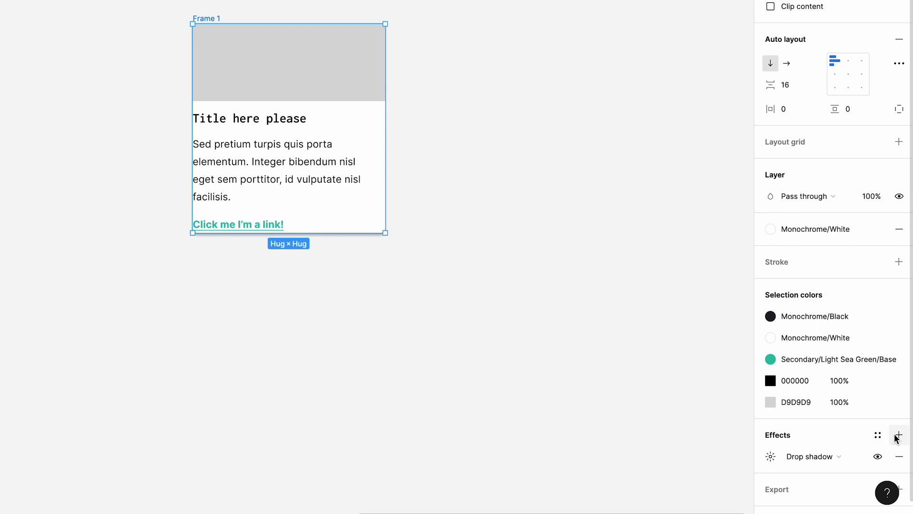
pyautogui.click(771, 457)
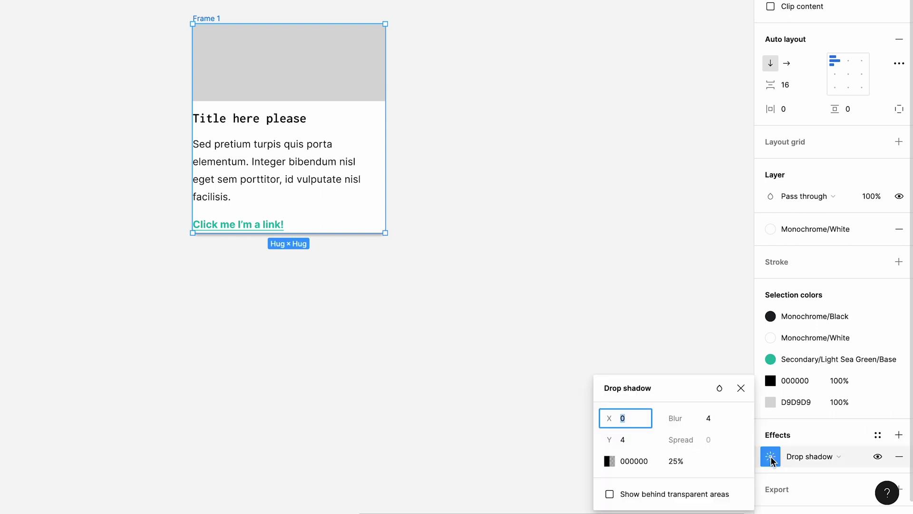
pyautogui.click(640, 443)
pyautogui.write('1')
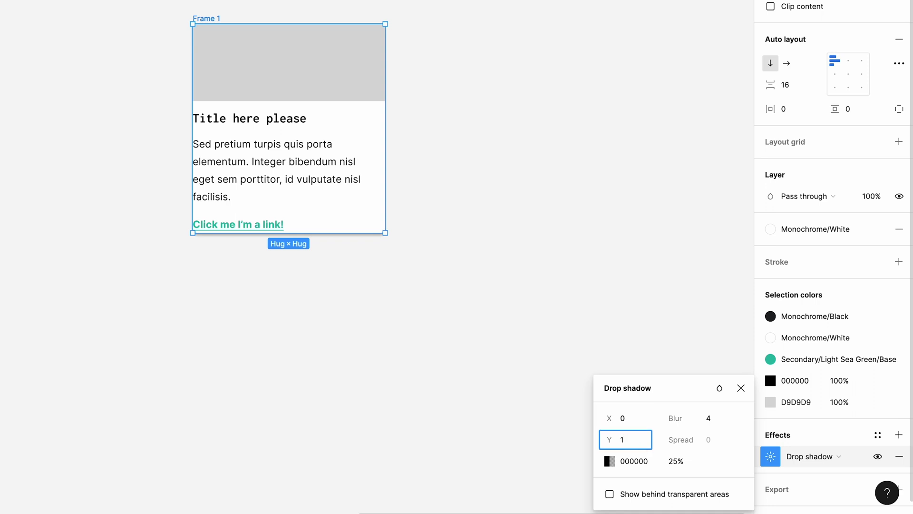
pyautogui.press('Return')
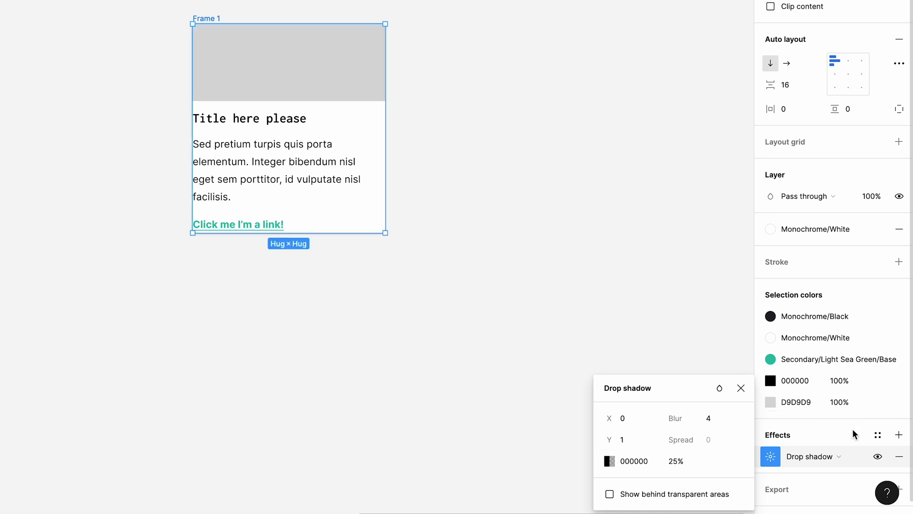
pyautogui.click(825, 456)
pyautogui.click(709, 437)
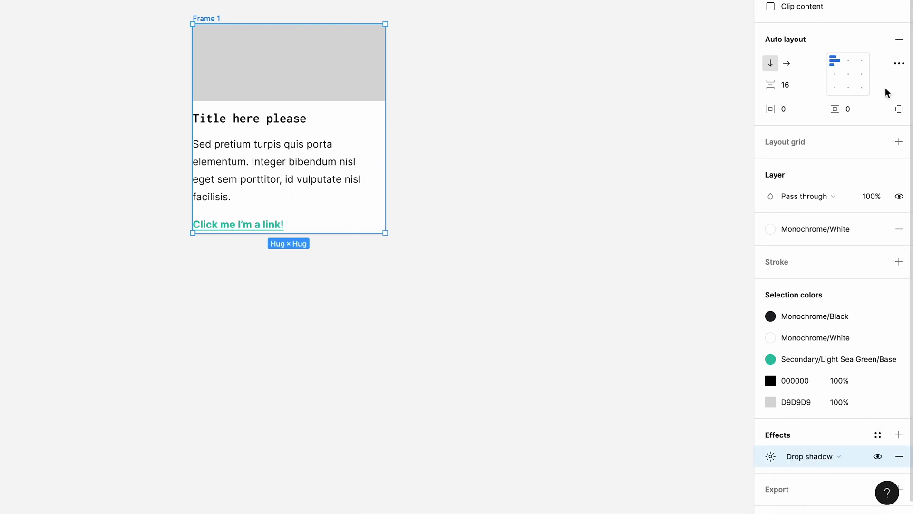
# Give the card frame 24 horizontal and 24 vertical padding.
pyautogui.click(803, 116)
pyautogui.write('24')
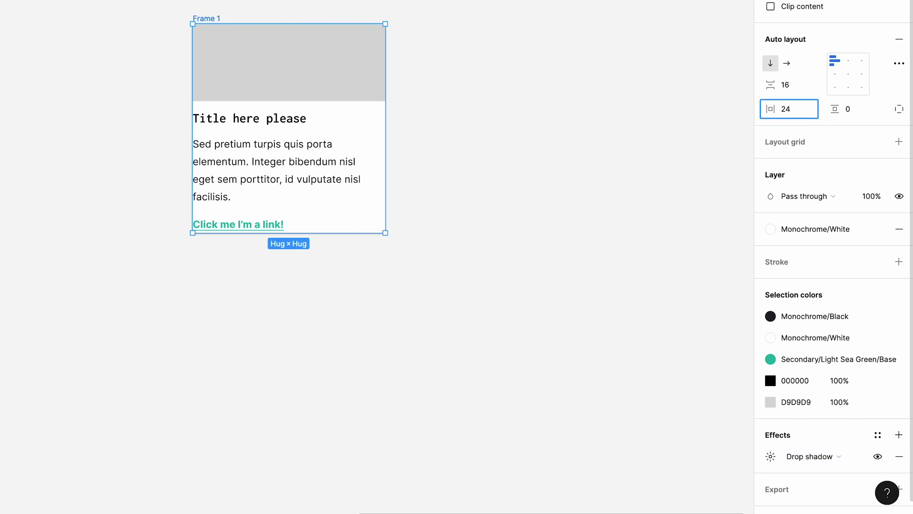
pyautogui.press('Tab')
pyautogui.write('0')
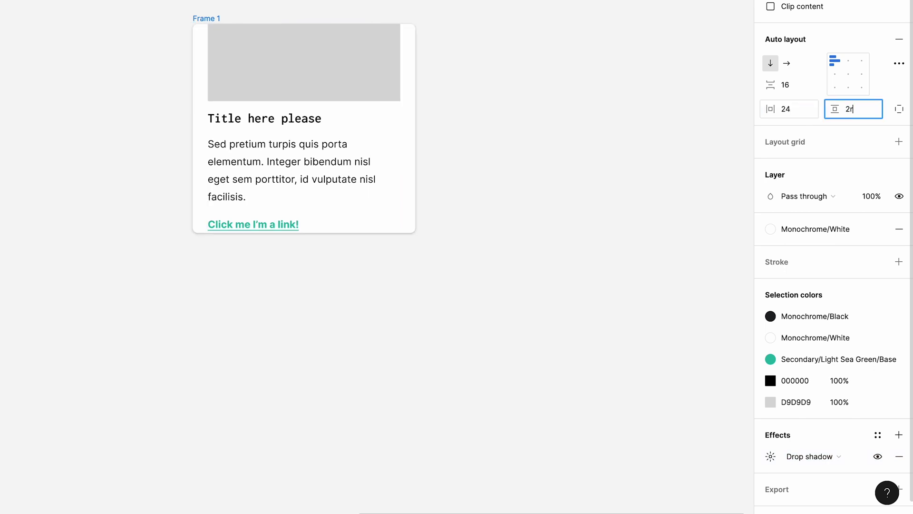
pyautogui.press('Tab')
pyautogui.click(850, 108)
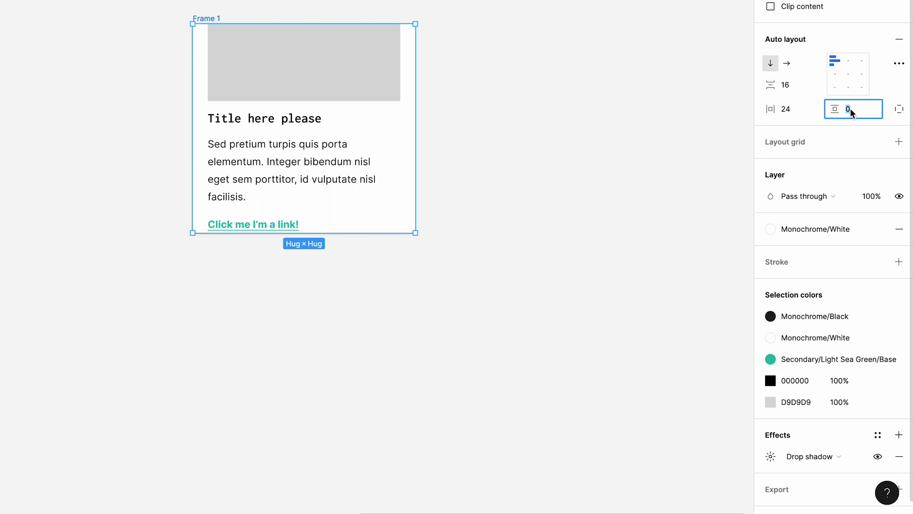
pyautogui.write('24')
pyautogui.press('Return')
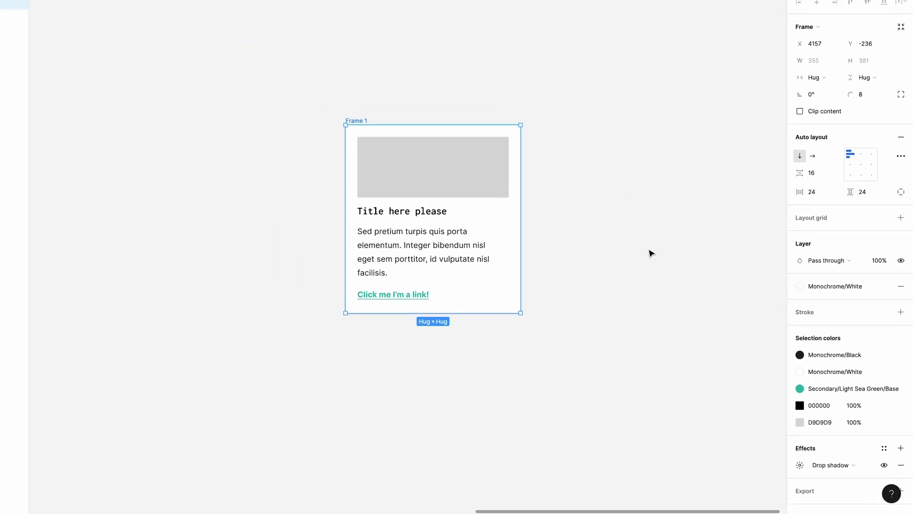
pyautogui.click(621, 231)
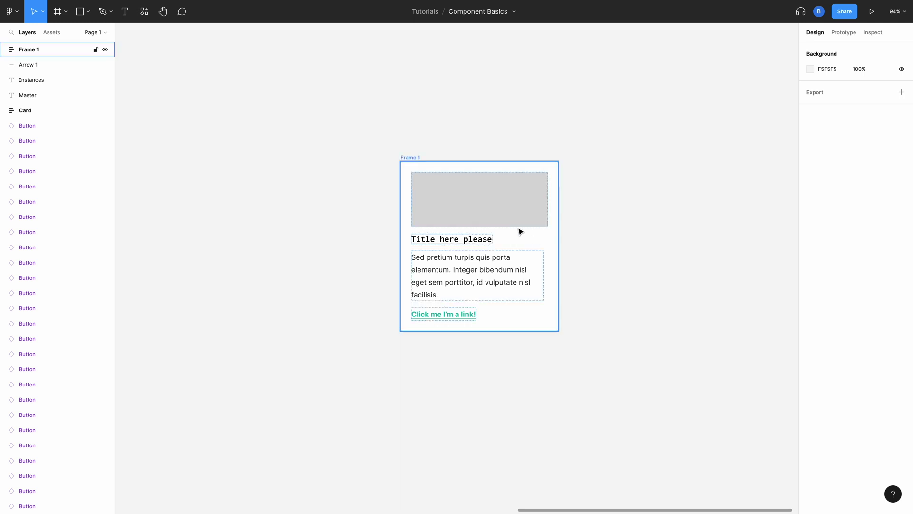
# Make the image, title, body and link layers fill the card's width.
pyautogui.click(510, 219)
pyautogui.keyDown('shift'); pyautogui.click(482, 238); pyautogui.keyUp('shift')
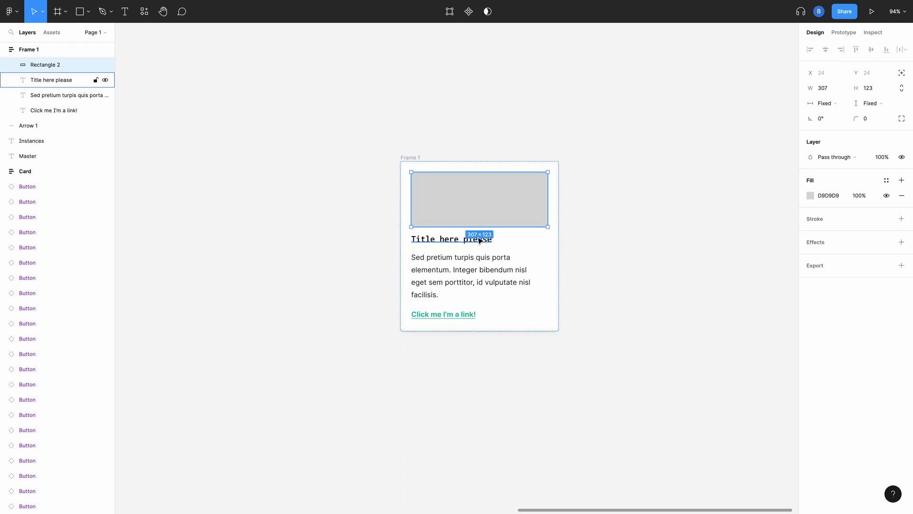
pyautogui.keyDown('shift'); pyautogui.click(469, 273); pyautogui.keyUp('shift')
pyautogui.keyDown('shift'); pyautogui.click(451, 314); pyautogui.keyUp('shift')
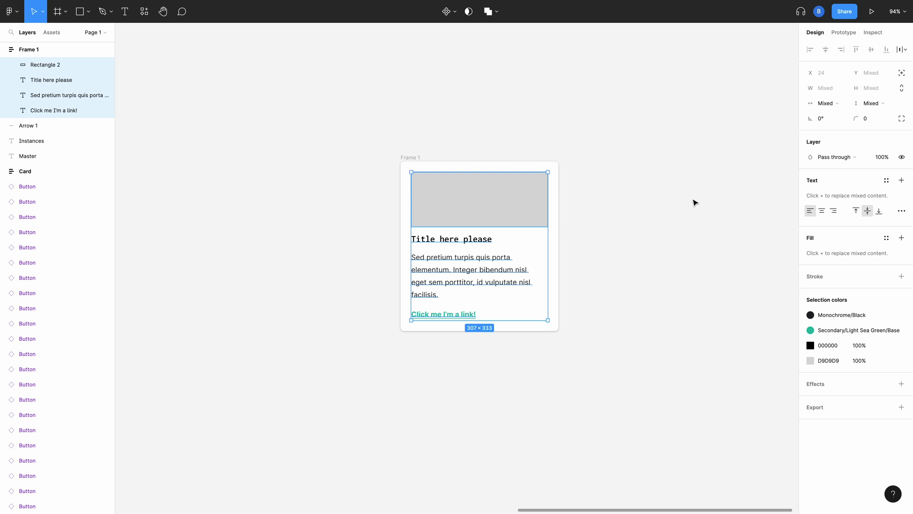
pyautogui.click(831, 104)
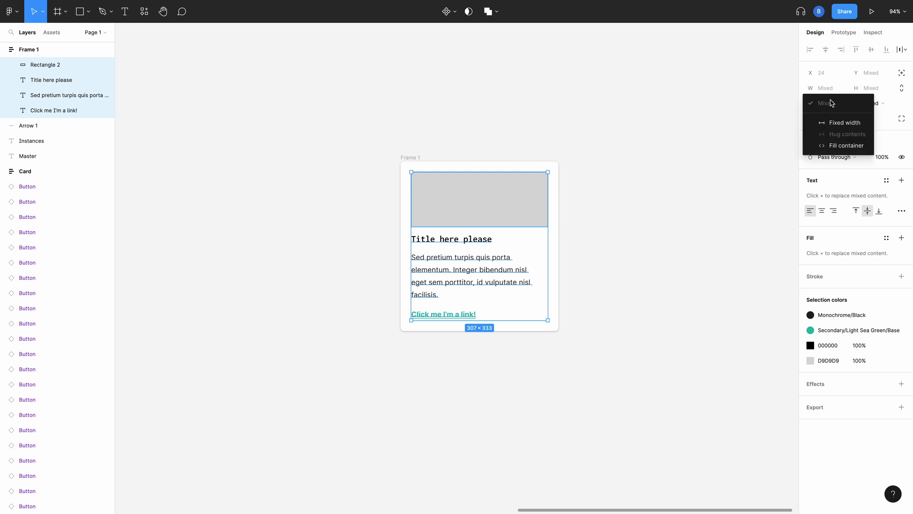
pyautogui.click(839, 146)
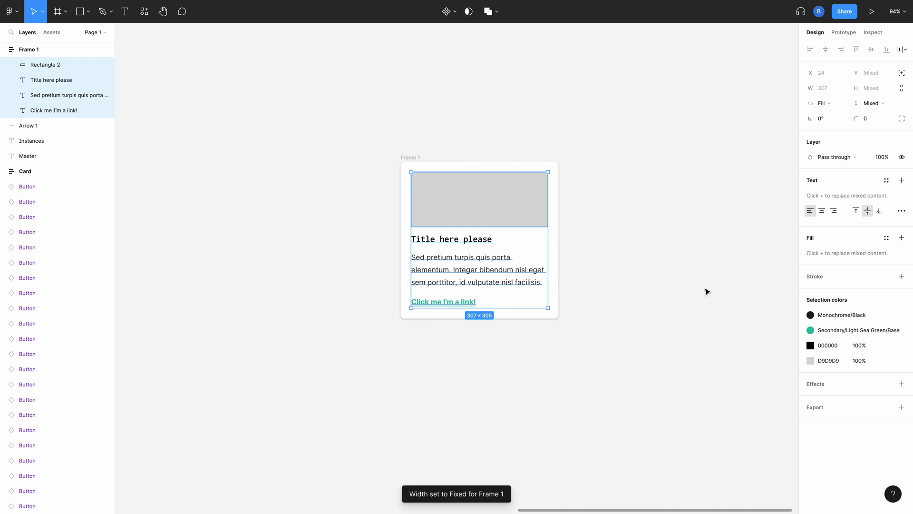
pyautogui.click(707, 291)
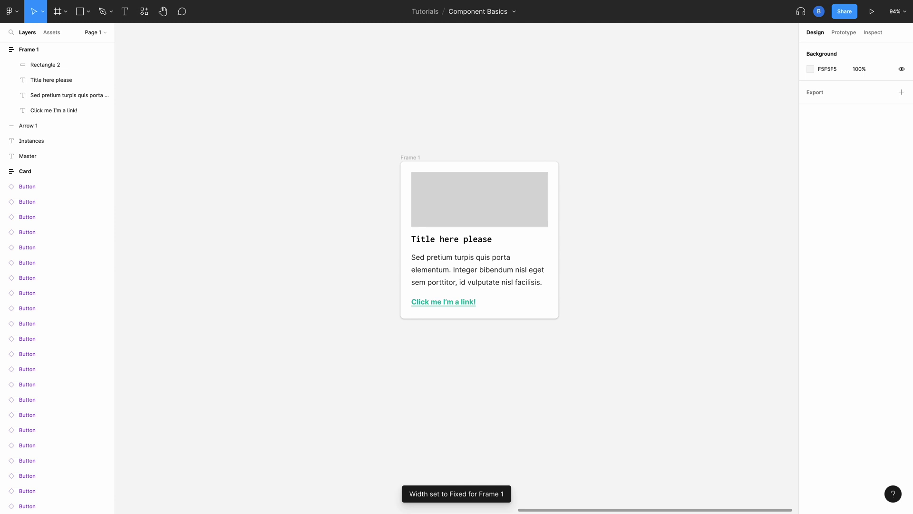
# Select the grey Rectangle 2 image placeholder and bring up the Resources panel.
pyautogui.click(506, 216)
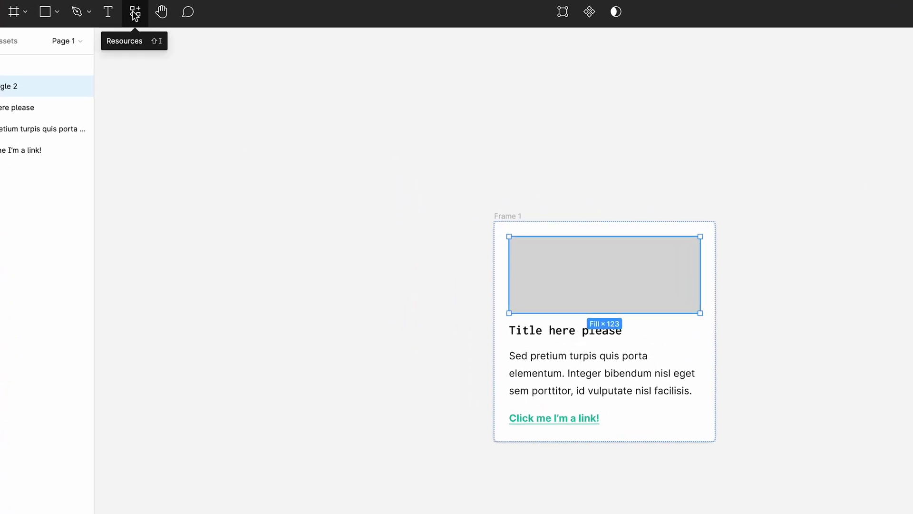
pyautogui.click(135, 13)
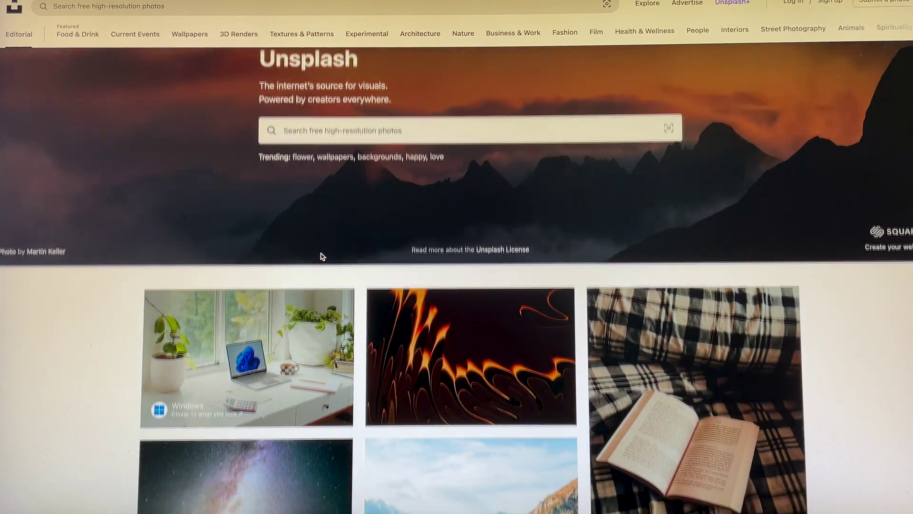
pyautogui.scroll(-3, 320, 256)
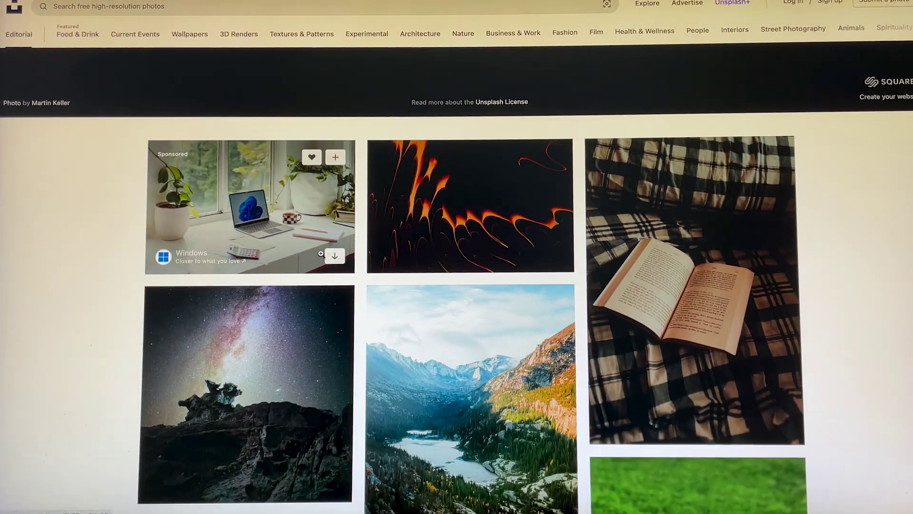
pyautogui.scroll(-3, 321, 253)
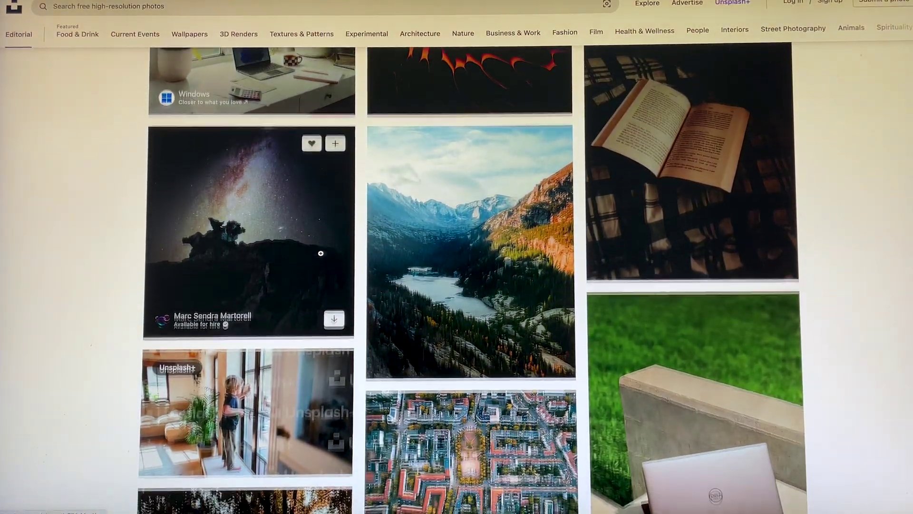
pyautogui.scroll(-4, 321, 253)
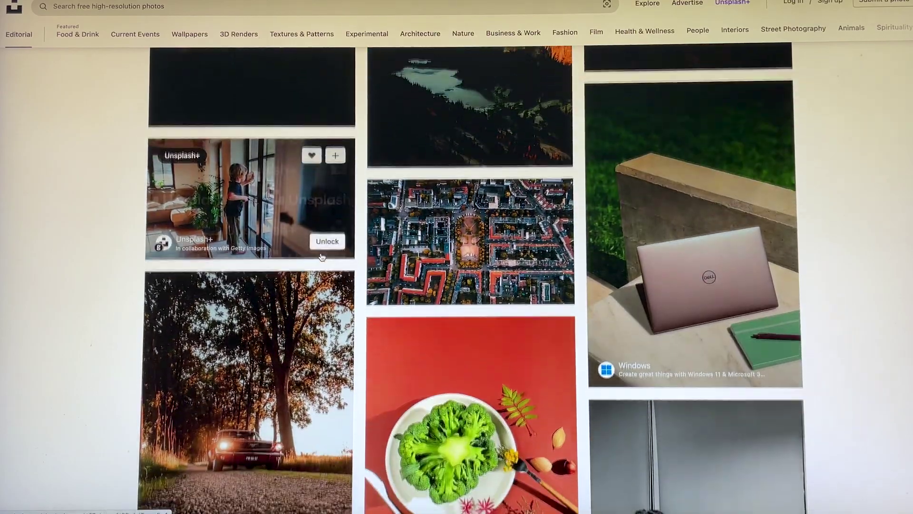
pyautogui.scroll(-5, 322, 257)
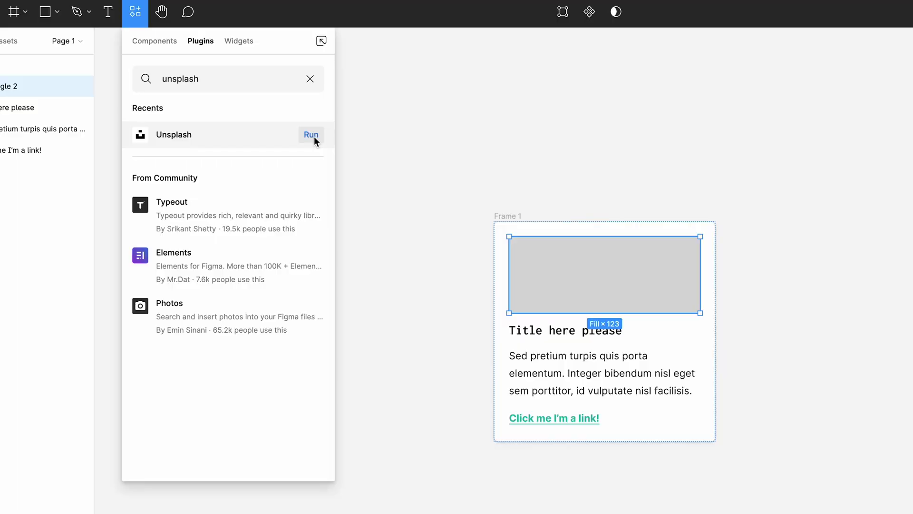
# Fill the card's image placeholder with the sea turtle photo from Unsplash's 'animal' tag.
pyautogui.click(315, 137)
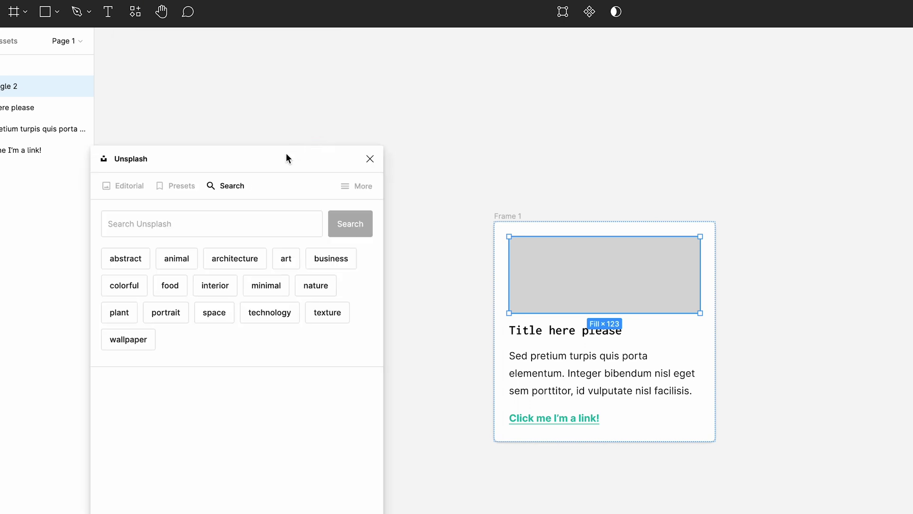
pyautogui.click(187, 260)
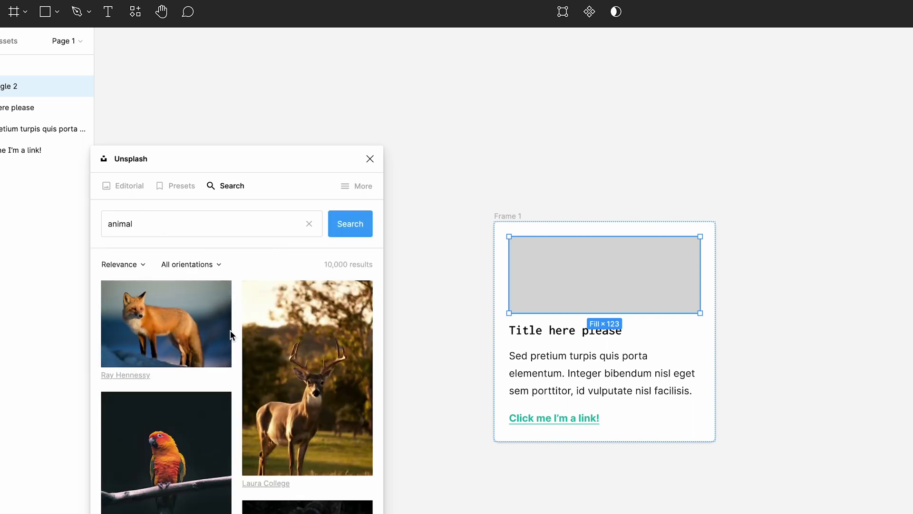
pyautogui.scroll(-10, 230, 336)
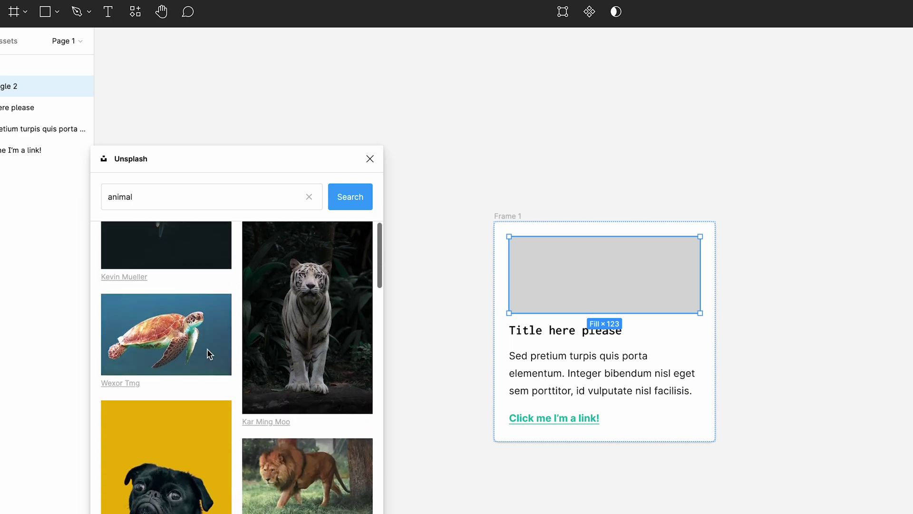
pyautogui.click(189, 338)
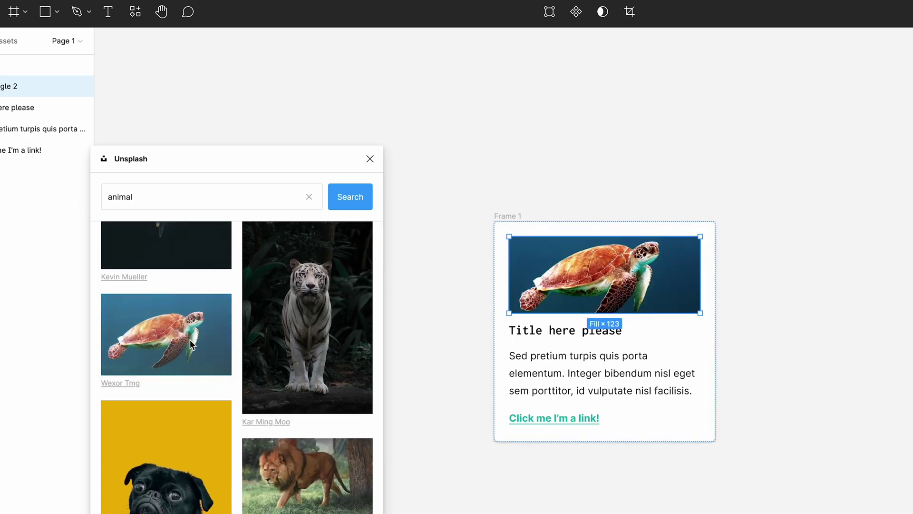
pyautogui.click(370, 158)
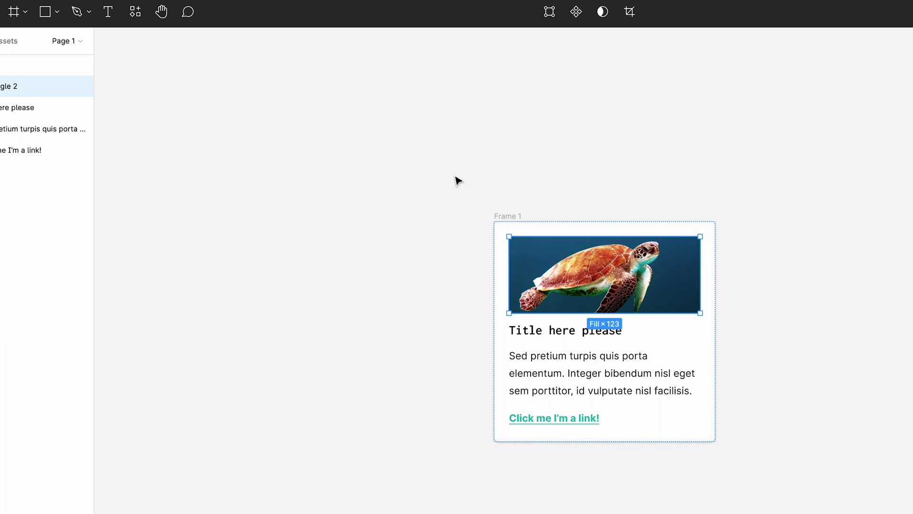
# Rename the Frame 1 card frame to 'Card'.
pyautogui.click(508, 216)
pyautogui.doubleClick(508, 216)
pyautogui.write('Card')
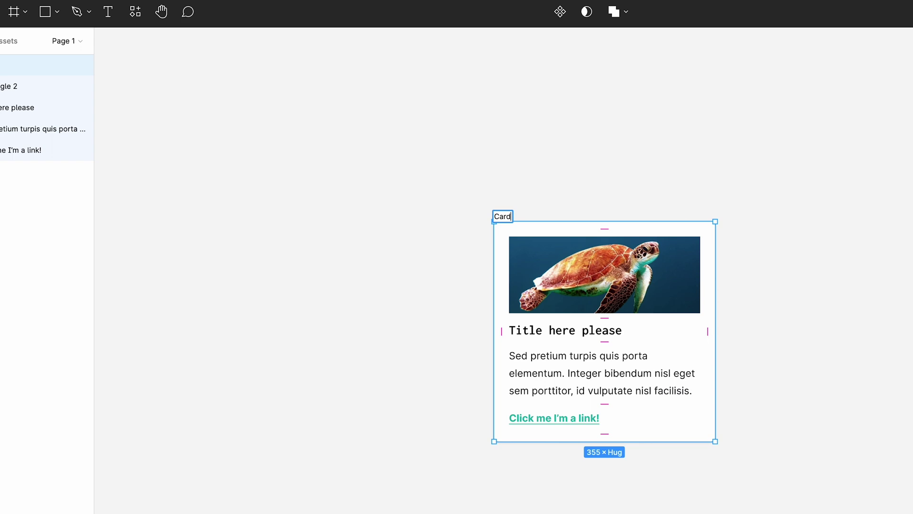
pyautogui.press('Return')
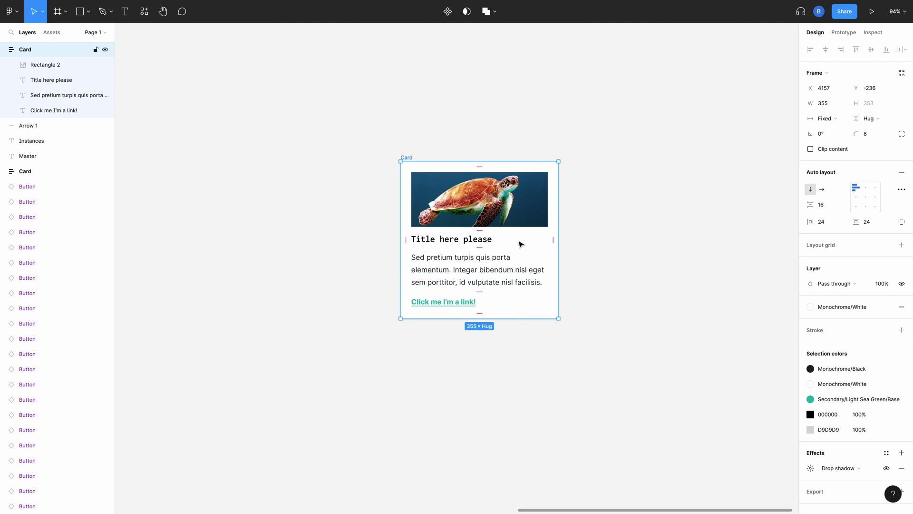
# Convert the Card frame into a main component with Option+Cmd+K.
pyautogui.rightClick(520, 244)
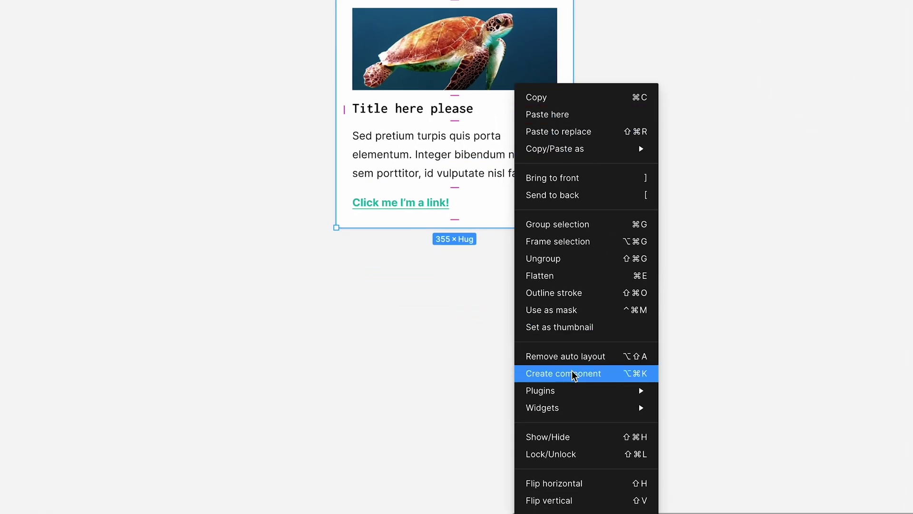
pyautogui.press('Escape')
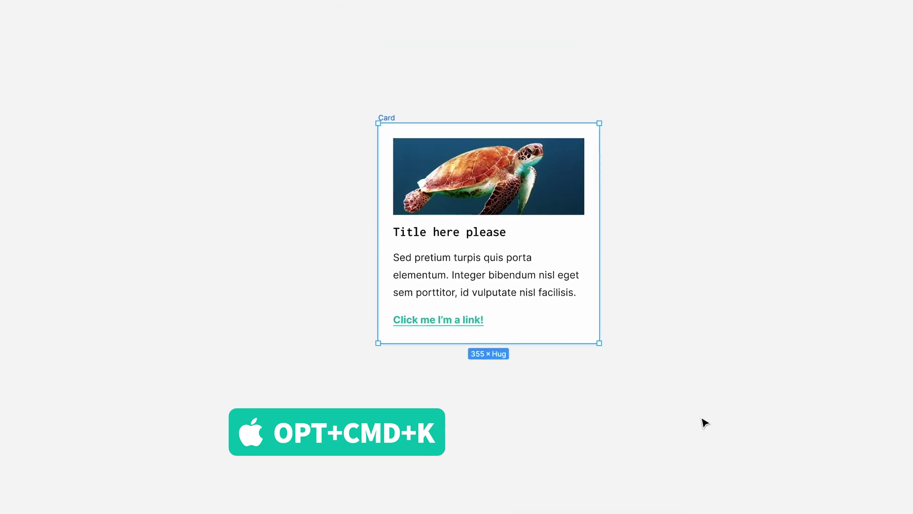
pyautogui.press('alt+super+k')
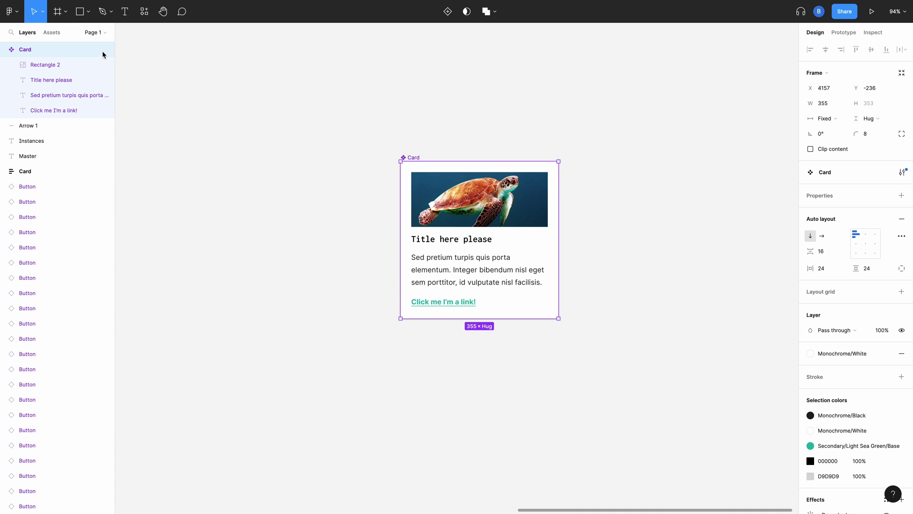
# Place a Card instance from the local components beside the original and align it.
pyautogui.click(51, 33)
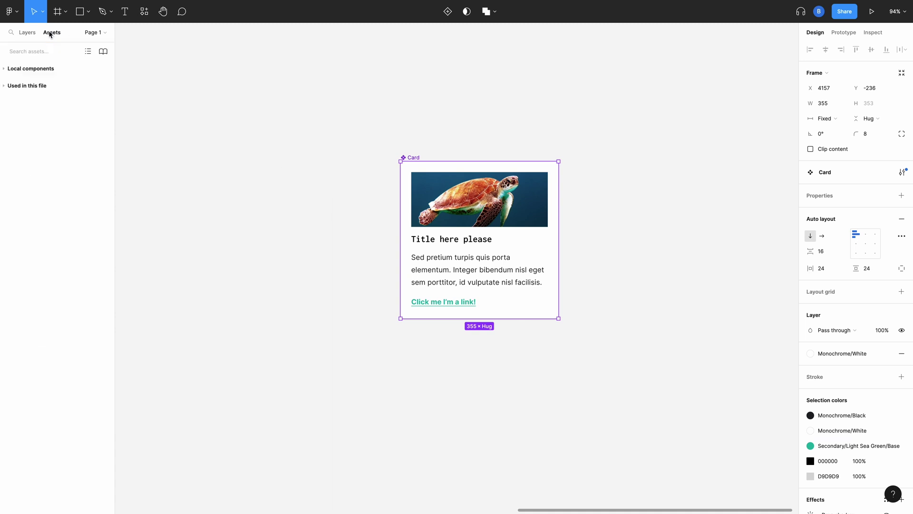
pyautogui.click(19, 68)
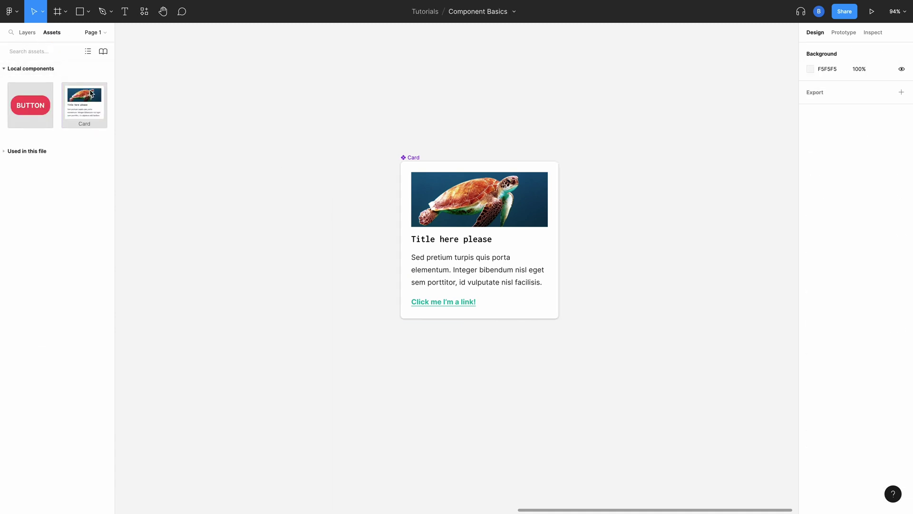
pyautogui.moveTo(91, 103); pyautogui.dragTo(661, 222)
pyautogui.hscroll(5, 661, 221)
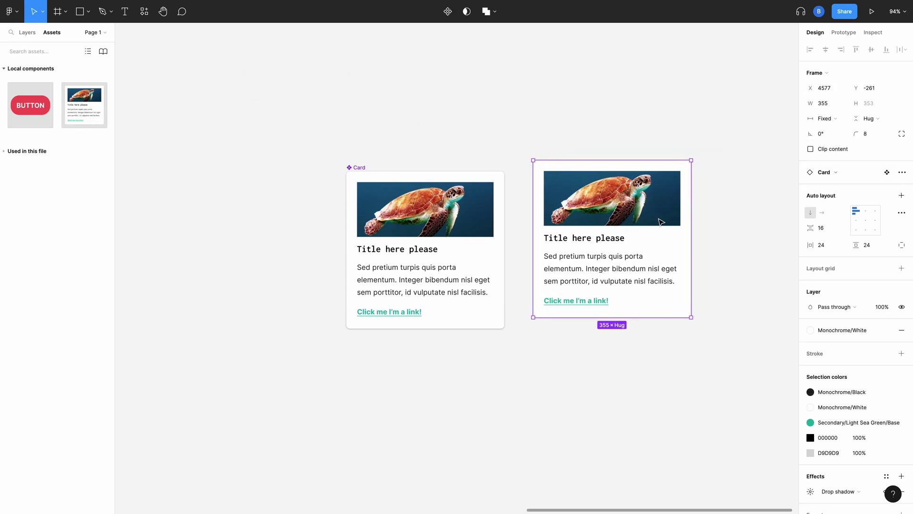
pyautogui.moveTo(529, 211); pyautogui.dragTo(530, 222)
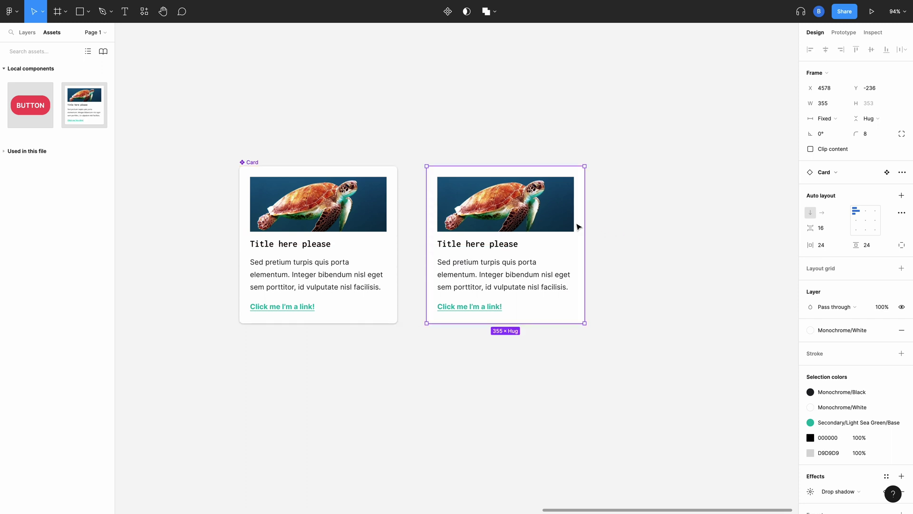
# Copy the original Card and paste a third card in line with the other two.
pyautogui.click(369, 217)
pyautogui.rightClick(363, 212)
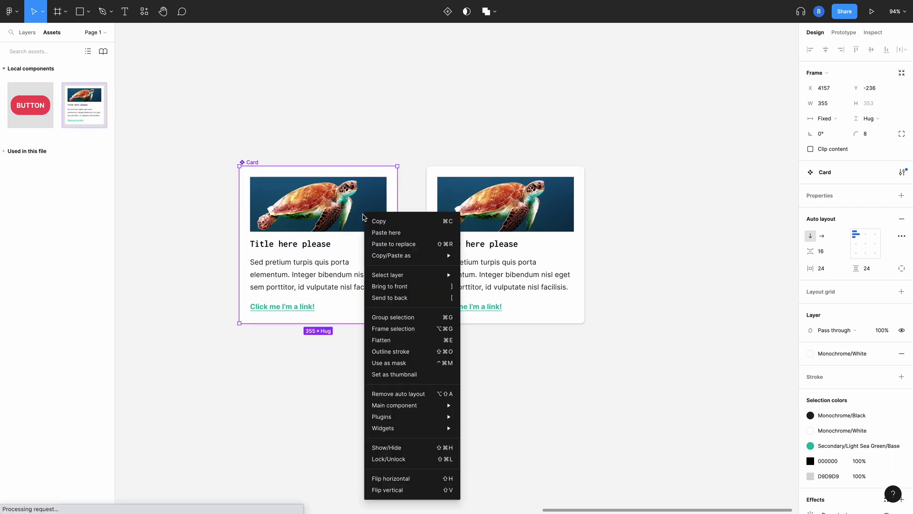
pyautogui.click(379, 219)
pyautogui.click(640, 225)
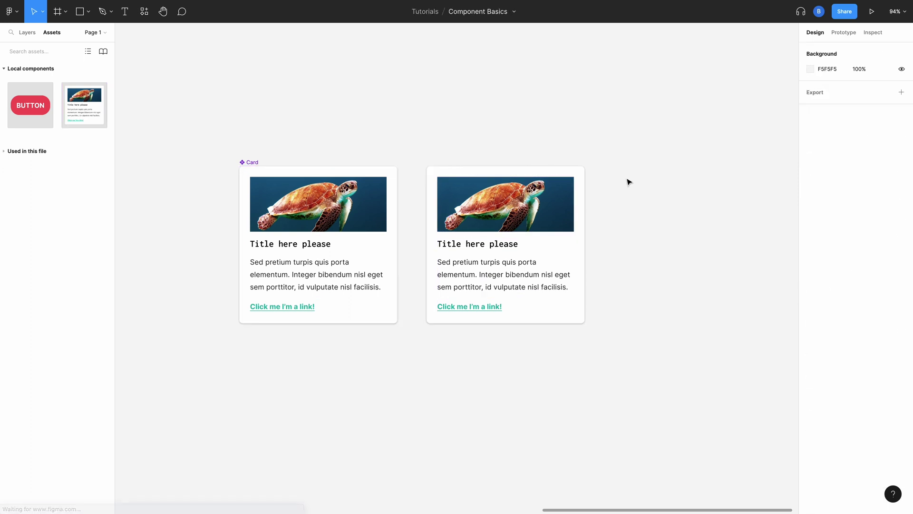
pyautogui.rightClick(627, 177)
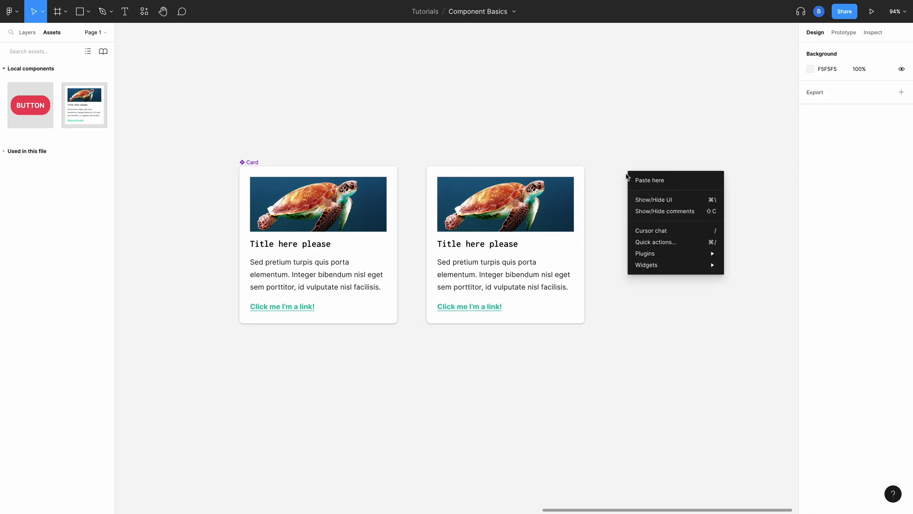
pyautogui.click(665, 181)
pyautogui.moveTo(665, 208); pyautogui.dragTo(648, 200)
# Duplicate the third card into a fourth card, evenly spaced to its right.
pyautogui.scroll(-3, 647, 200)
pyautogui.hscroll(5, 648, 198)
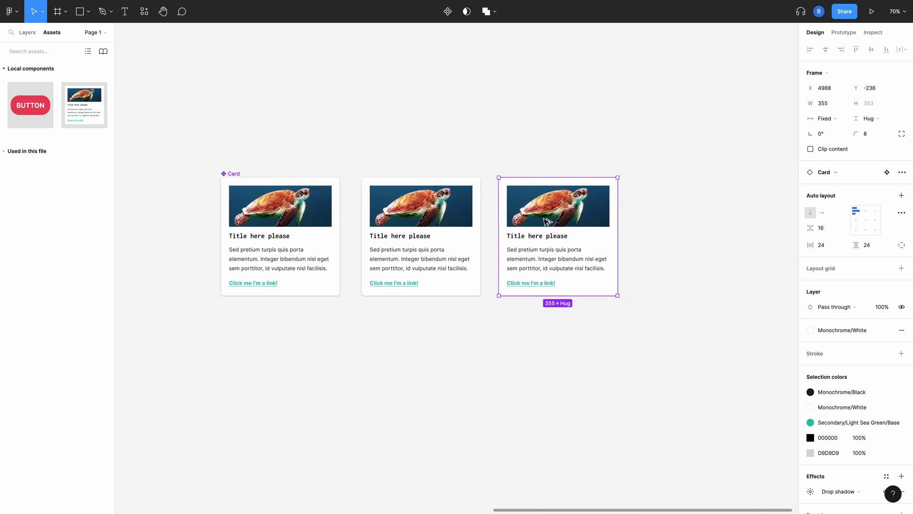
pyautogui.moveTo(547, 222); pyautogui.dragTo(684, 222)
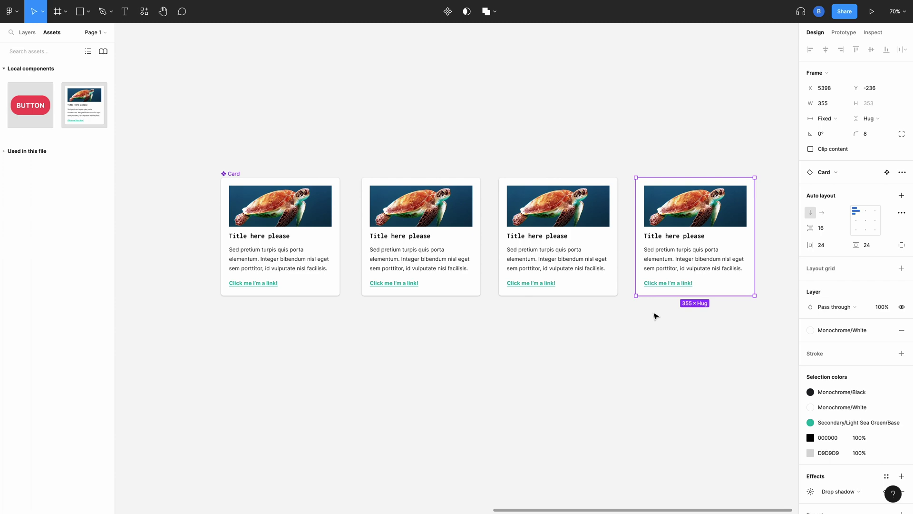
# Show the Layers list with the master Card's child layers collapsed.
pyautogui.click(262, 214)
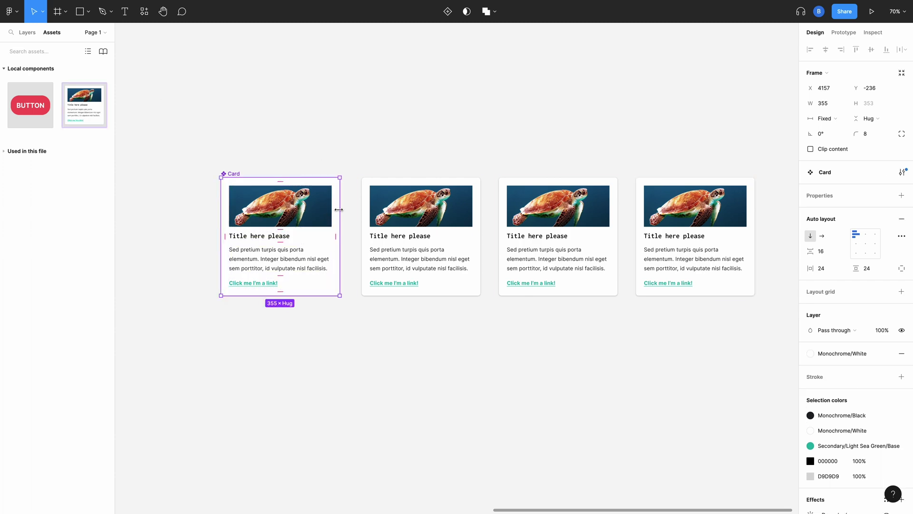
pyautogui.click(320, 157)
pyautogui.click(27, 33)
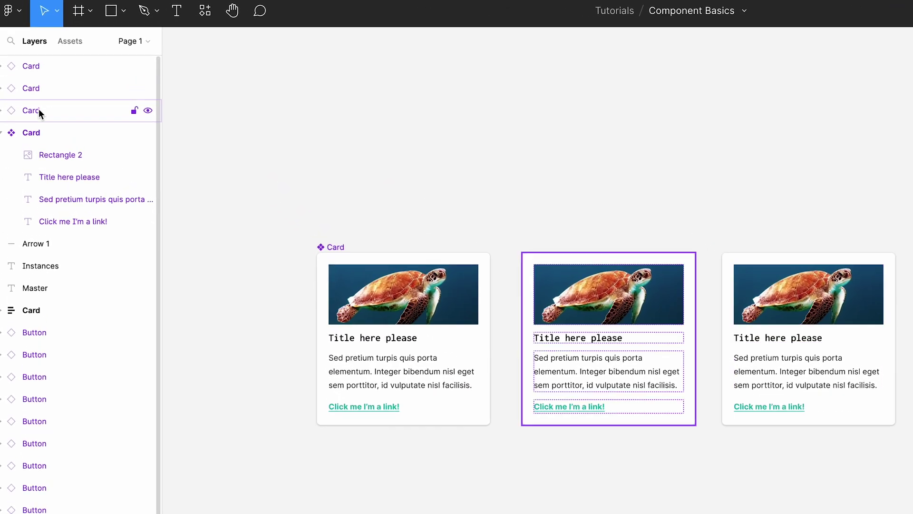
pyautogui.click(2, 133)
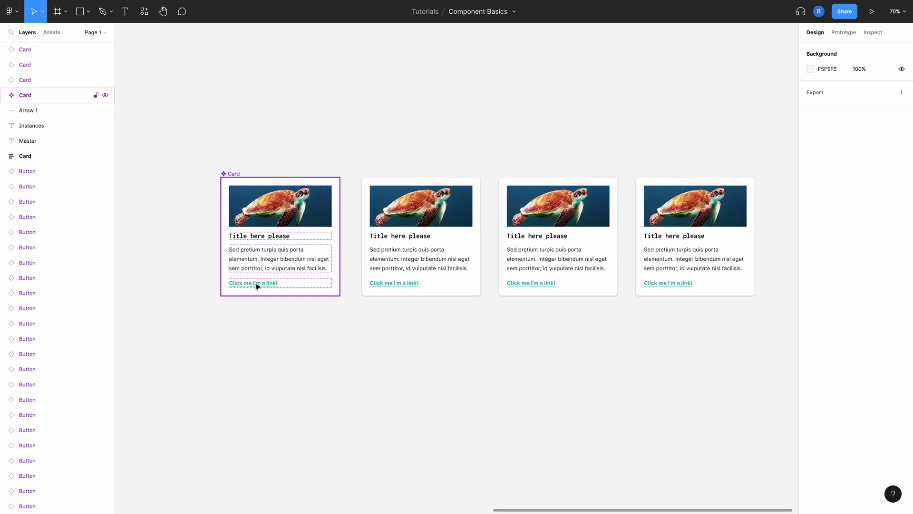
# Set the master card's link text fill to the Sizzling Red/Base colour style.
pyautogui.click(256, 284)
pyautogui.click(256, 284)
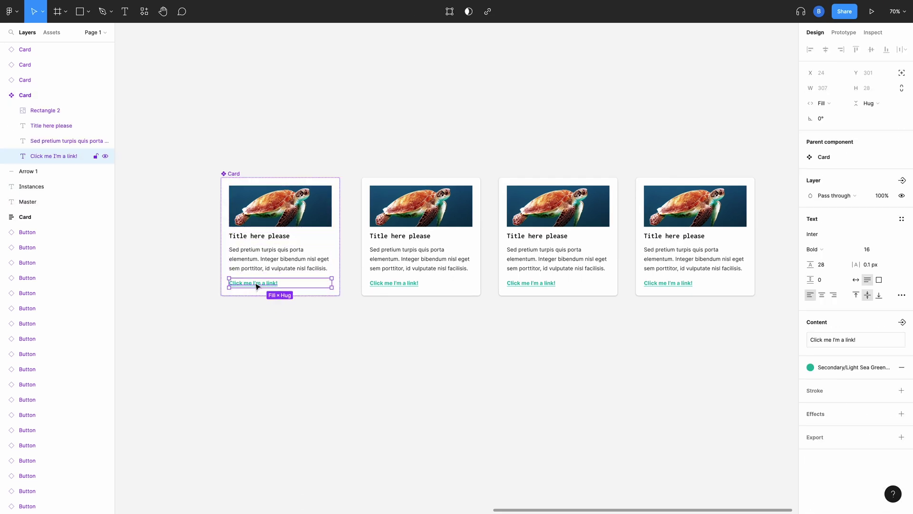
pyautogui.click(847, 370)
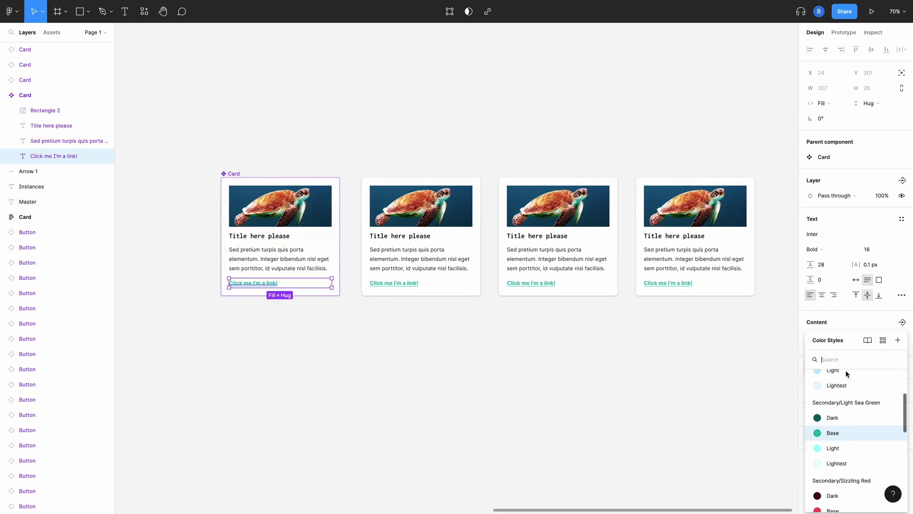
pyautogui.scroll(-3, 837, 447)
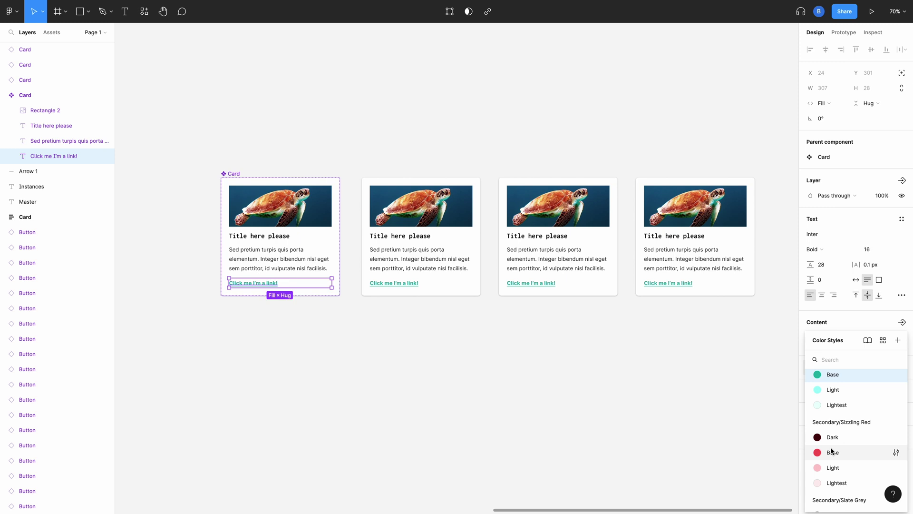
pyautogui.click(831, 452)
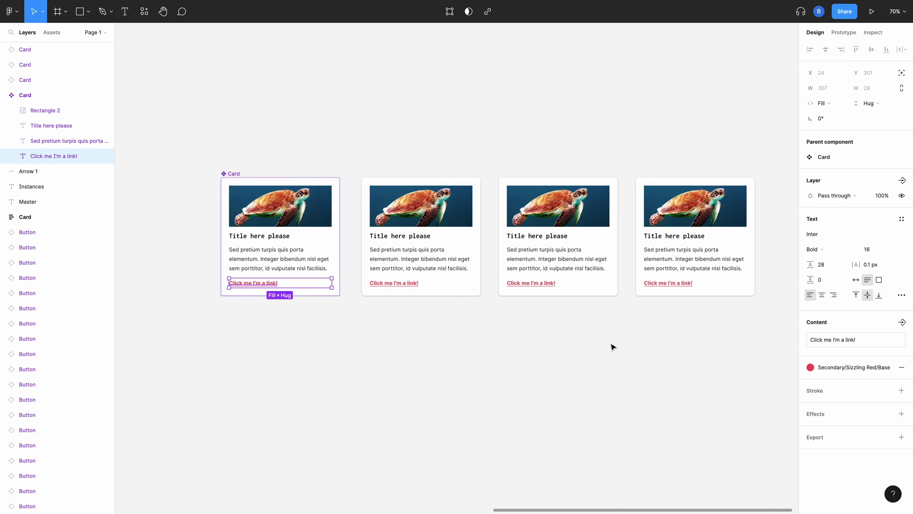
# Fill the master card's image with a circuit-board photo via the Unsplash plugin.
pyautogui.click(46, 111)
pyautogui.click(145, 12)
pyautogui.click(271, 100)
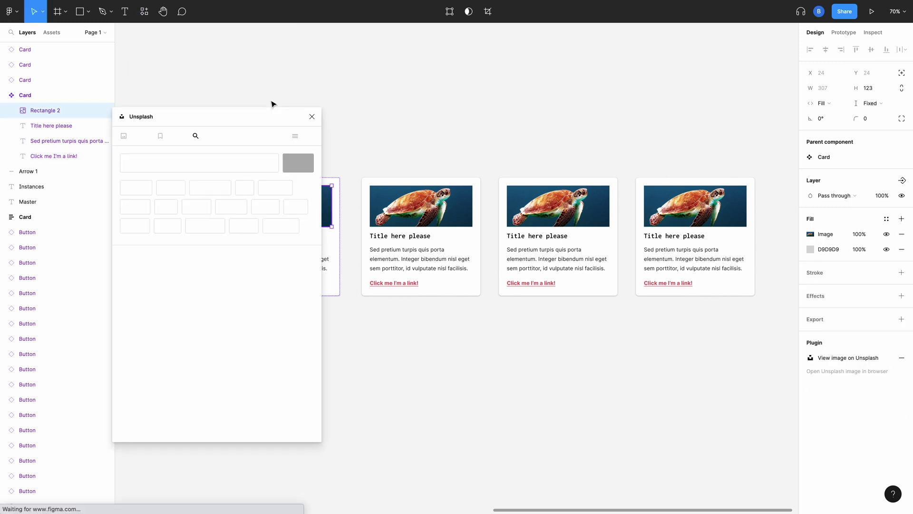
# Apply larger text styles to the master card's title and body text.
pyautogui.click(252, 236)
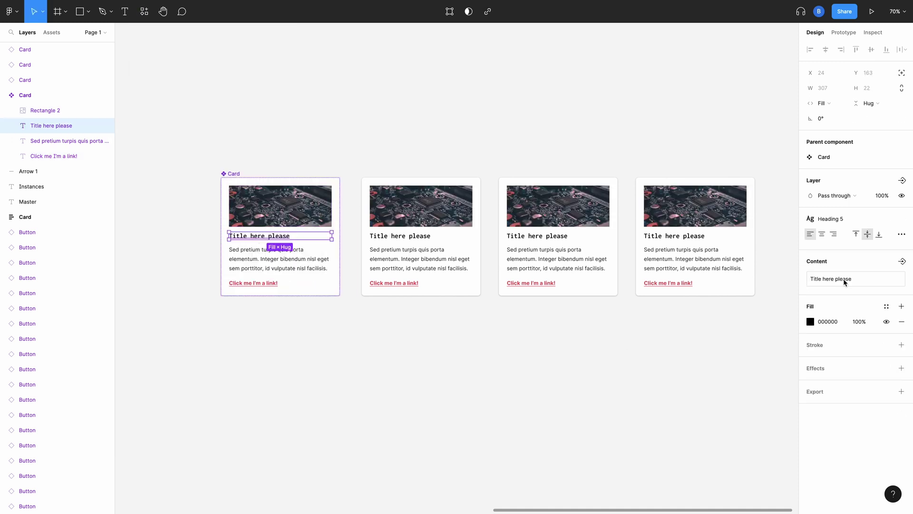
pyautogui.click(886, 218)
pyautogui.click(852, 298)
pyautogui.press('Tab')
pyautogui.click(886, 218)
pyautogui.click(852, 291)
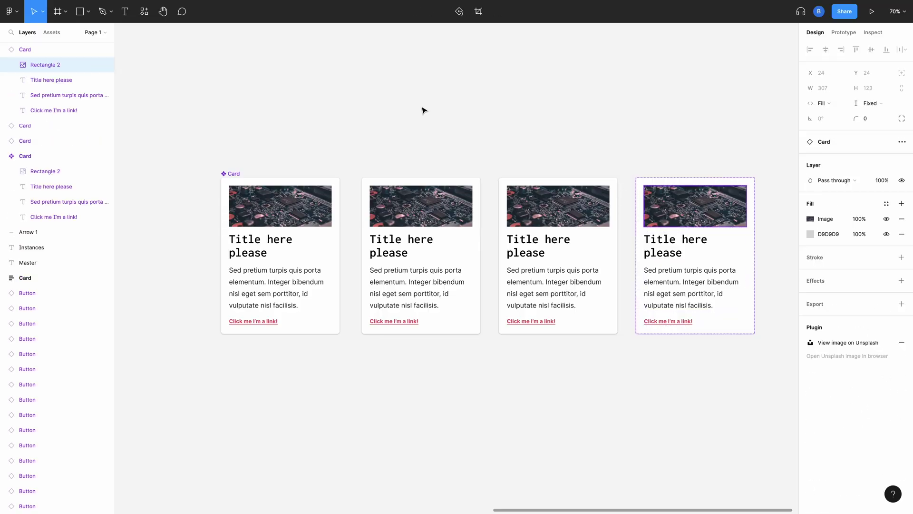
# Run the Unsplash plugin and browse its 'architecture' tag.
pyautogui.click(145, 11)
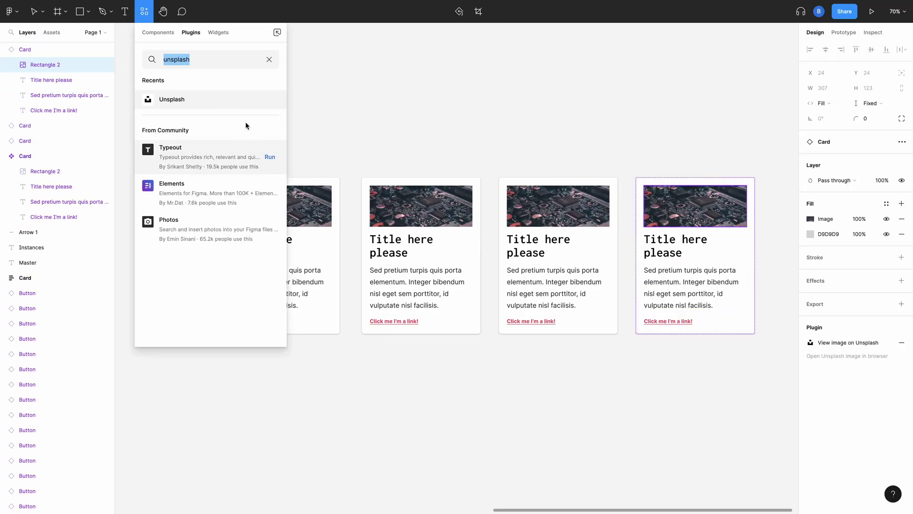
pyautogui.click(269, 99)
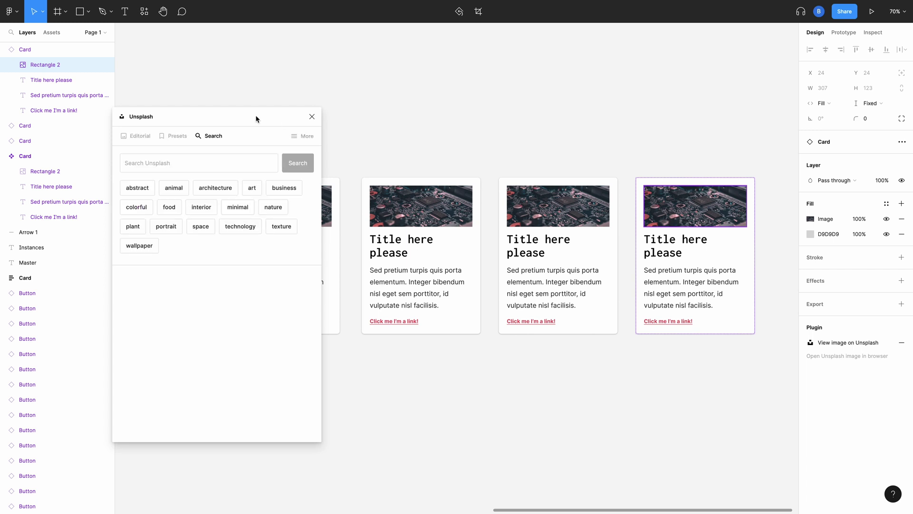
pyautogui.scroll(-2, 433, 106)
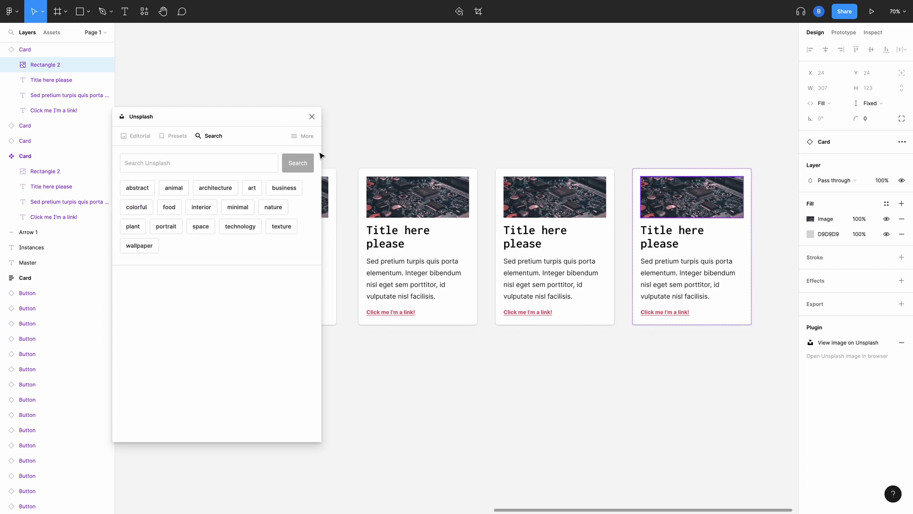
pyautogui.click(216, 189)
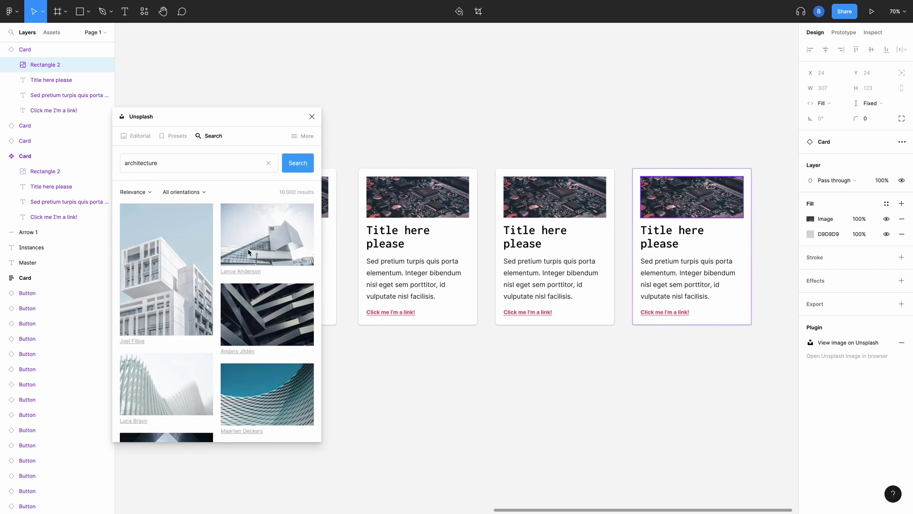
# Give the fourth, third and second cards each a different architecture photo.
pyautogui.click(534, 199)
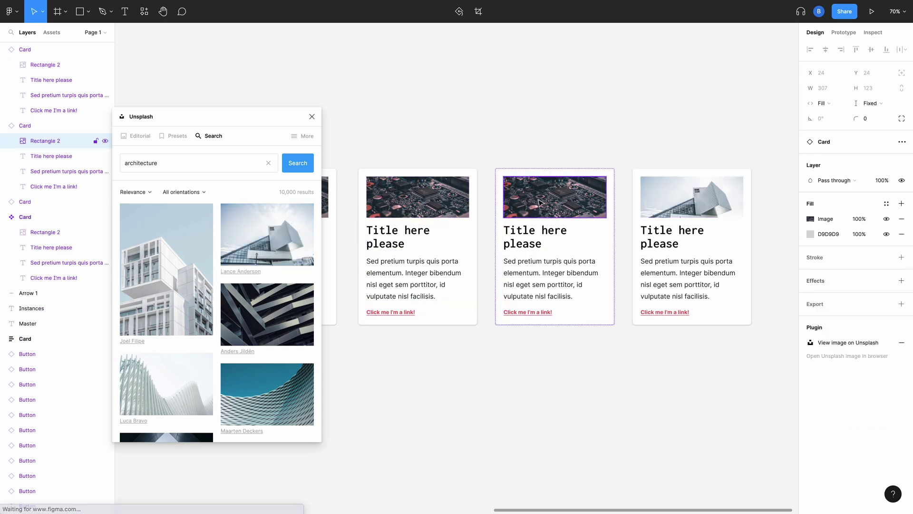
pyautogui.click(265, 379)
pyautogui.click(425, 199)
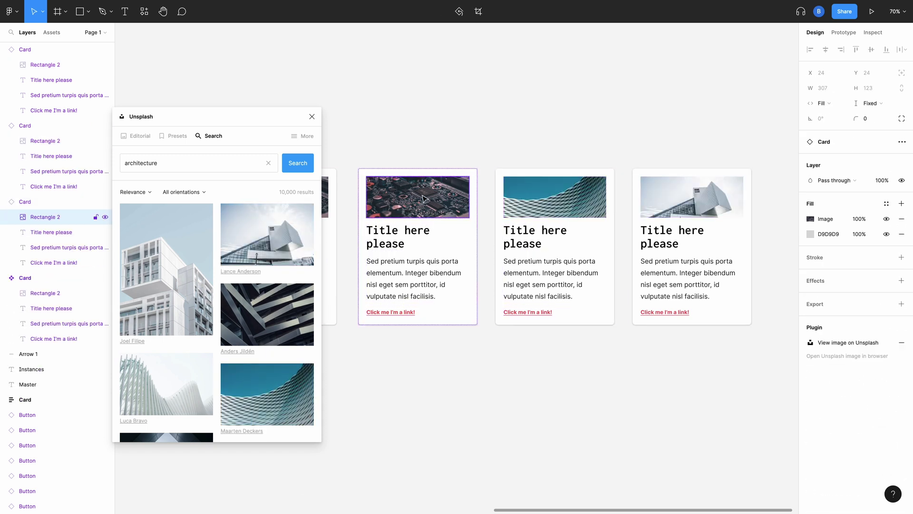
pyautogui.click(174, 386)
pyautogui.click(312, 116)
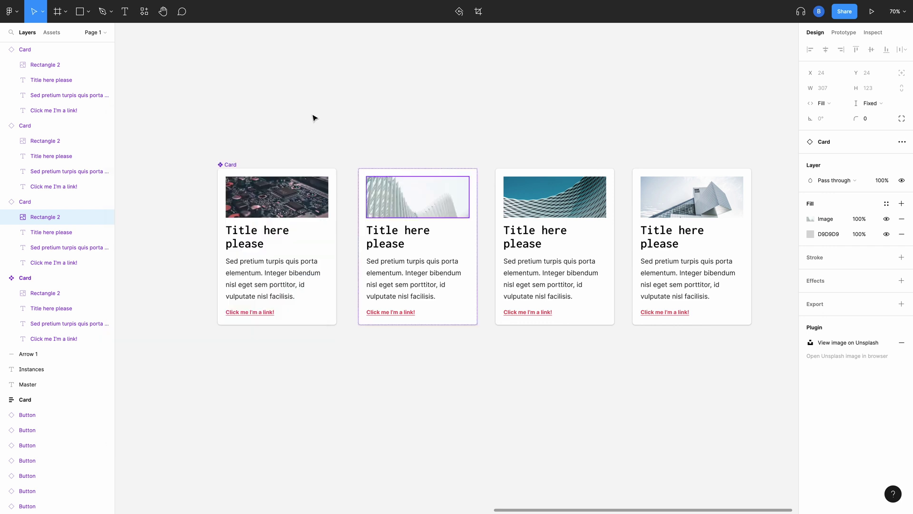
pyautogui.click(532, 121)
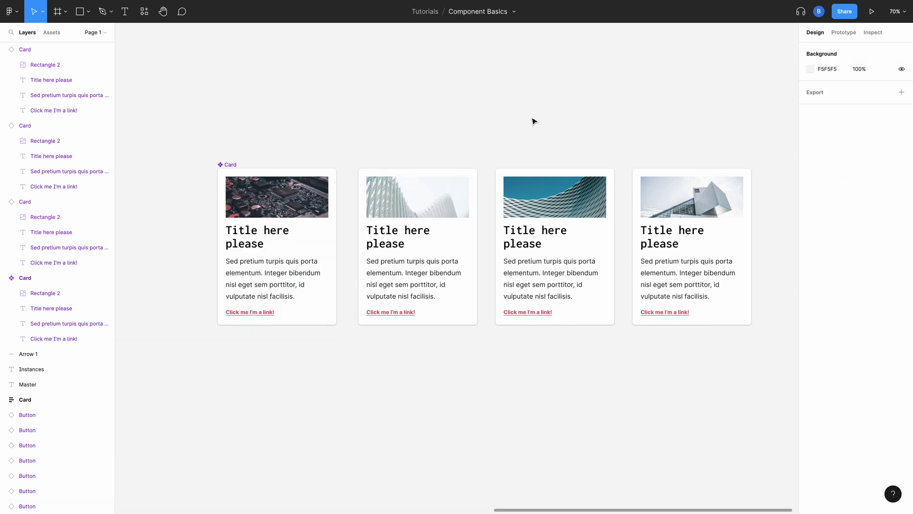
# Reset all changes on the fourth card instance so it matches the main Card.
pyautogui.rightClick(688, 219)
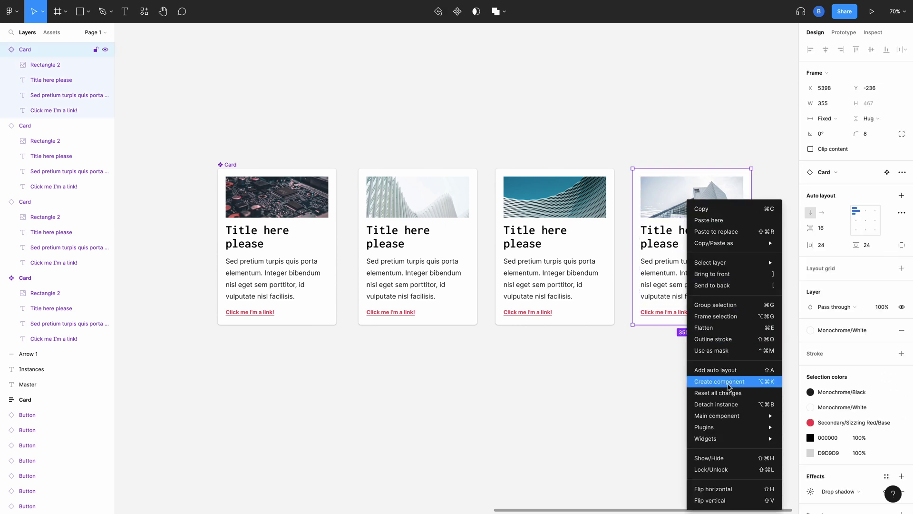
pyautogui.click(708, 394)
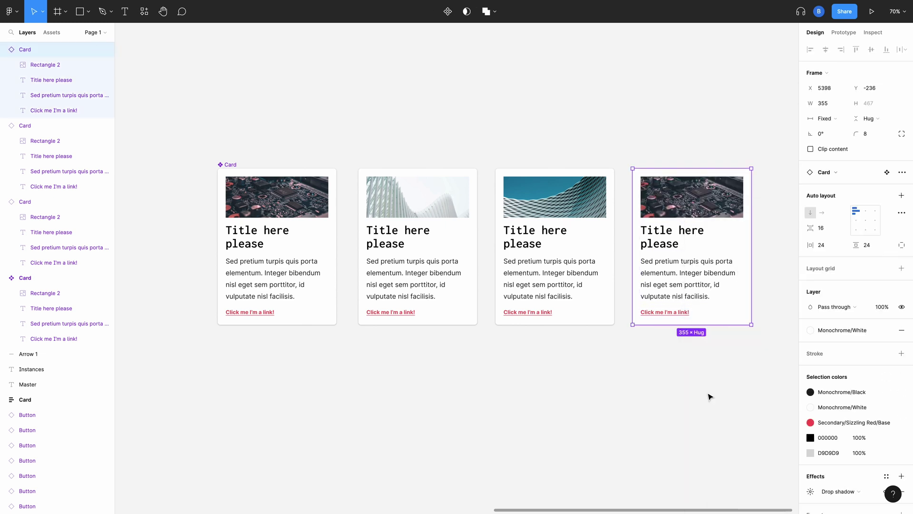